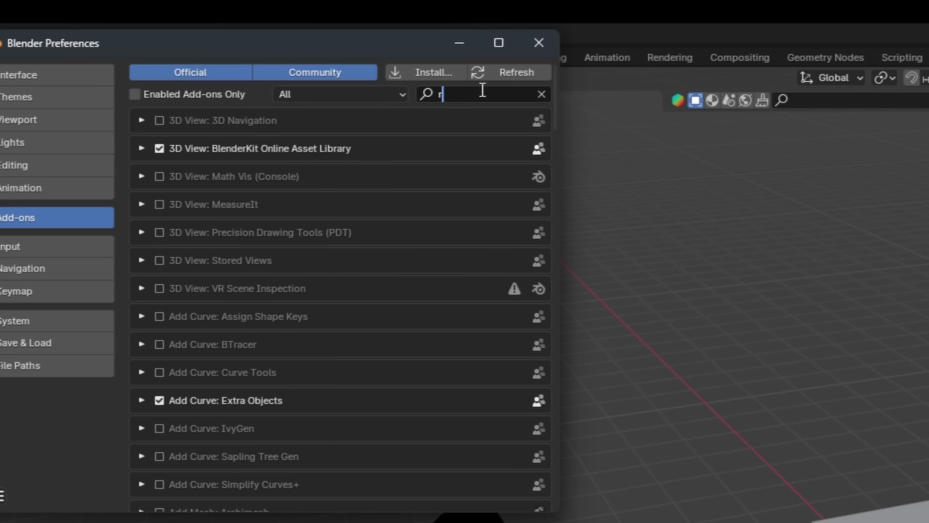
Step: Enable Mesh: Resin2FDM Lite, then find and enable Import-Export: STL format, and close Preferences
click(159, 177)
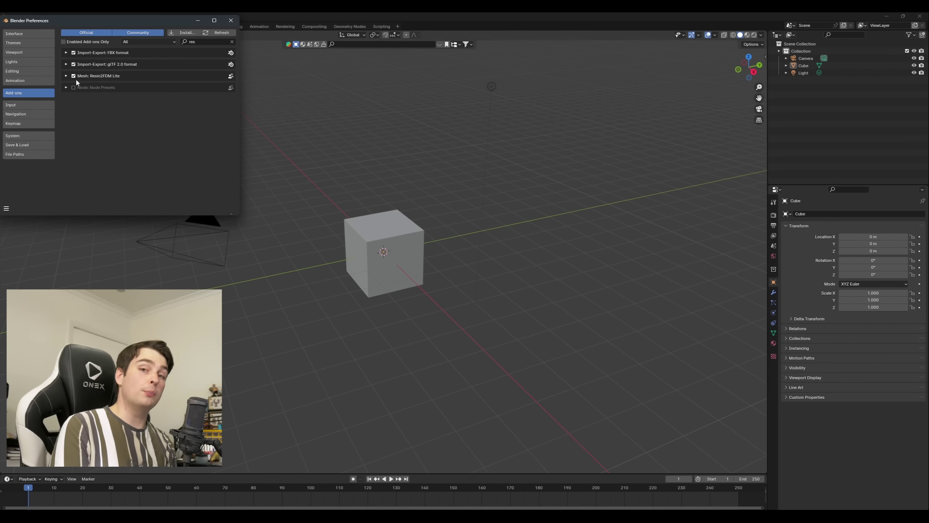
click(69, 77)
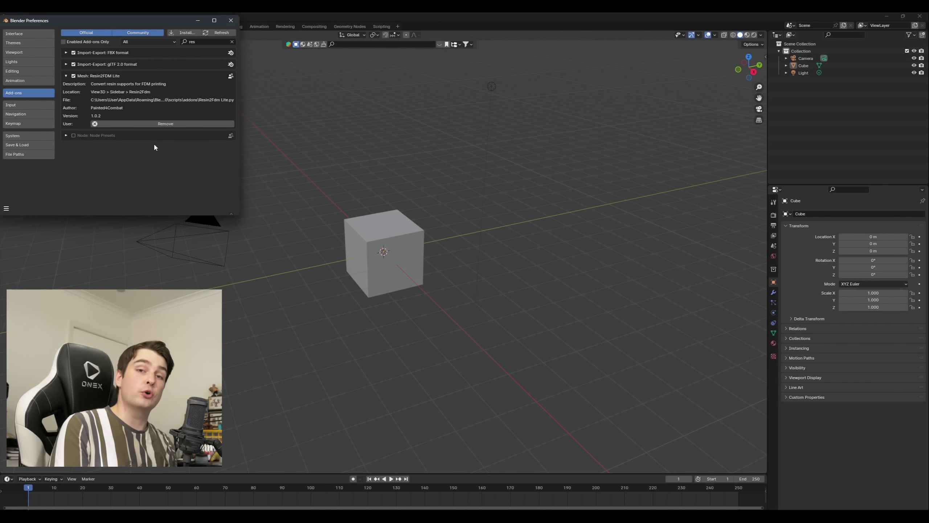
key(BackSpace)
key(BackSpace)
key(BackSpace)
text(STL)
click(74, 52)
click(66, 53)
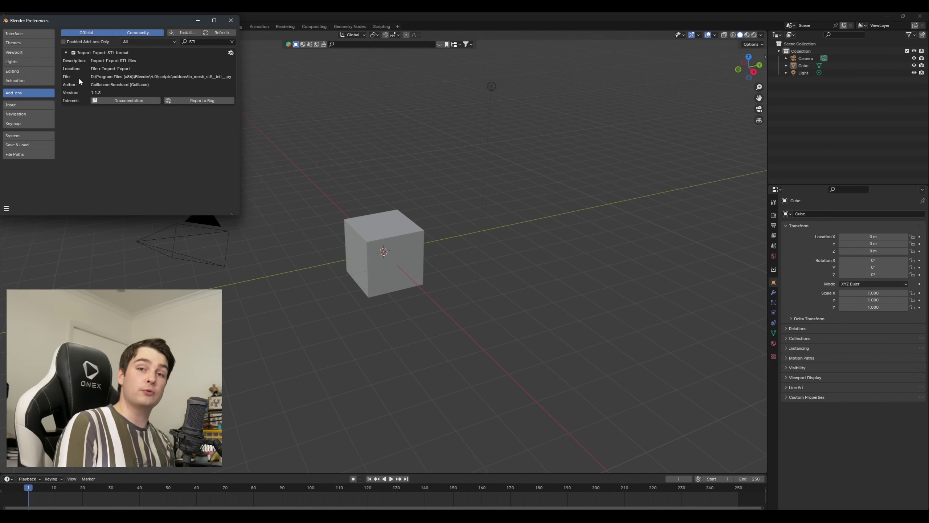
click(231, 21)
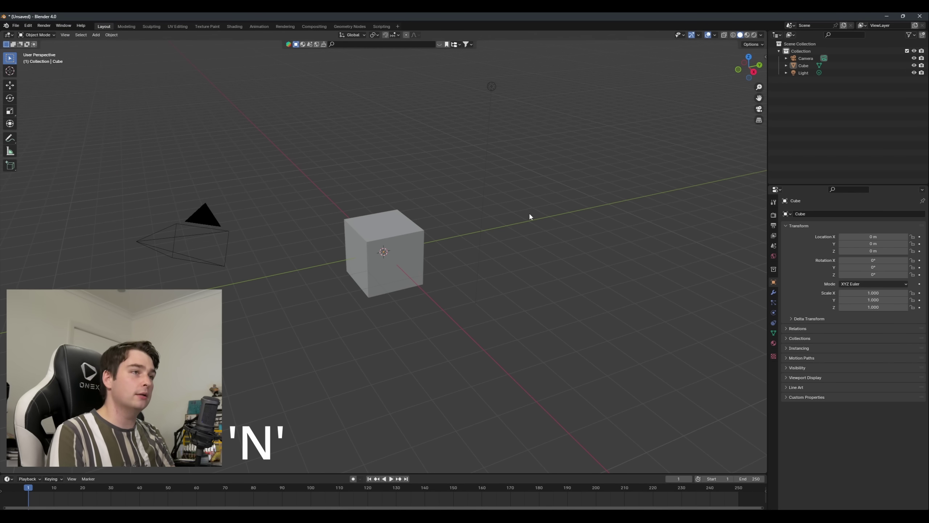
Step: Show the Resin2Fdm Lite sidebar tab and widen the panel so its labels fit
key(n)
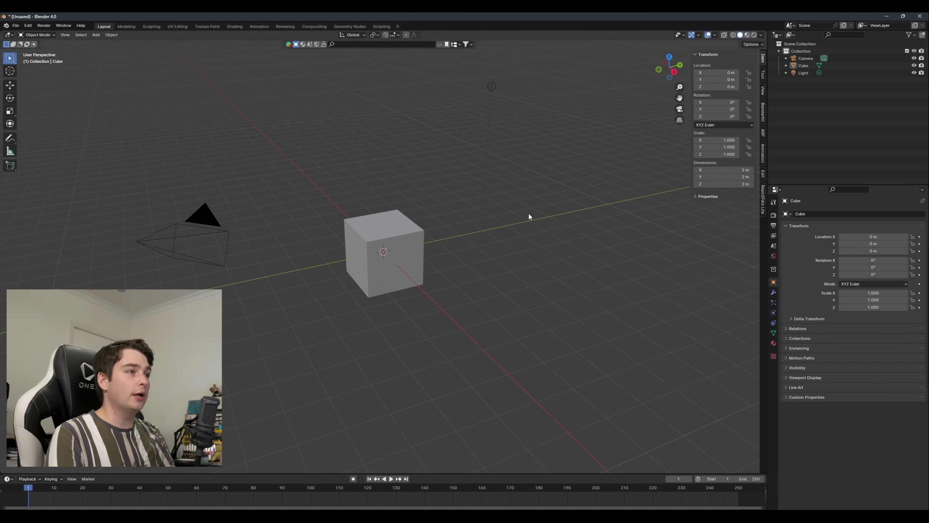
click(766, 202)
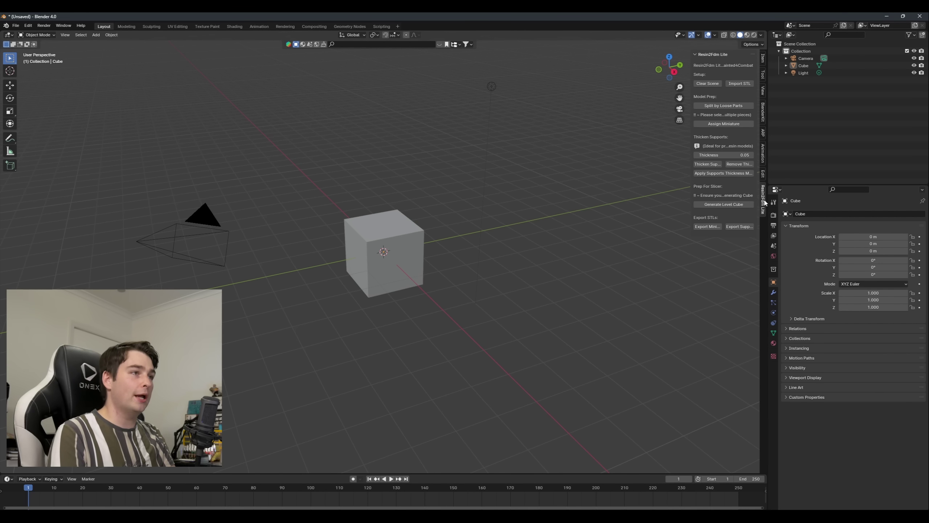
drag(691, 188, 570, 202)
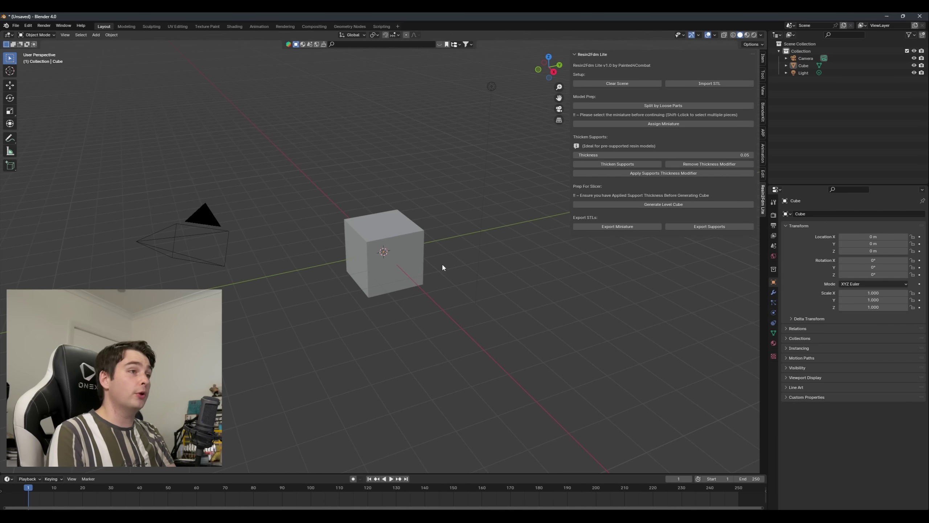
Step: Clear all objects from the scene and open the Import STL file browser
click(628, 85)
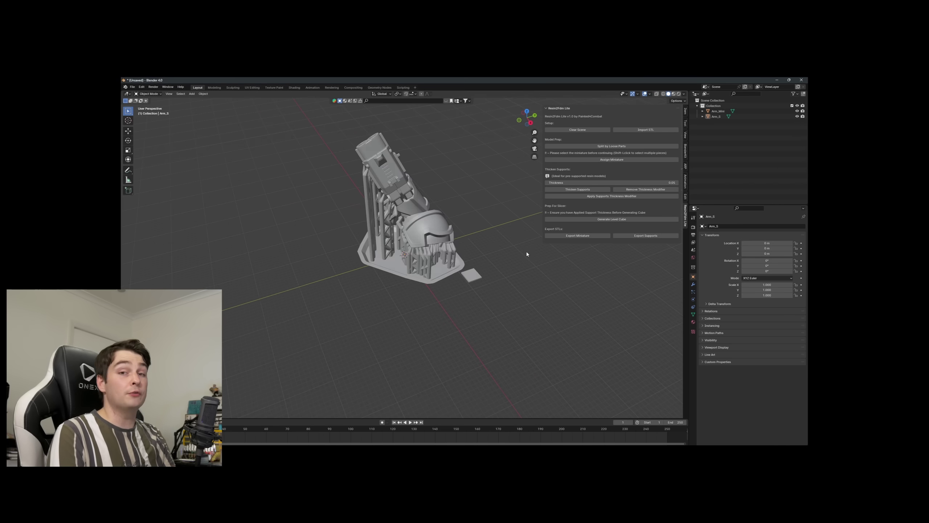
shift+middle_drag(527, 254, 522, 265)
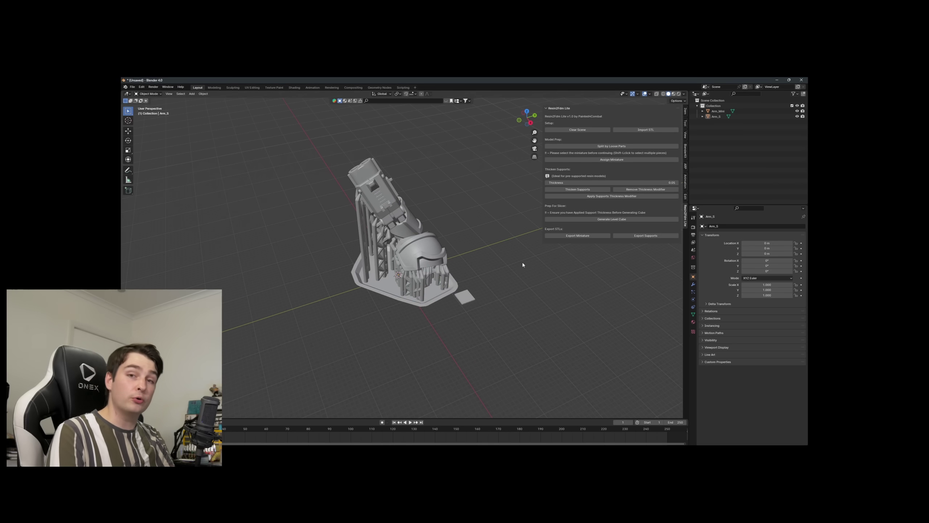
click(596, 130)
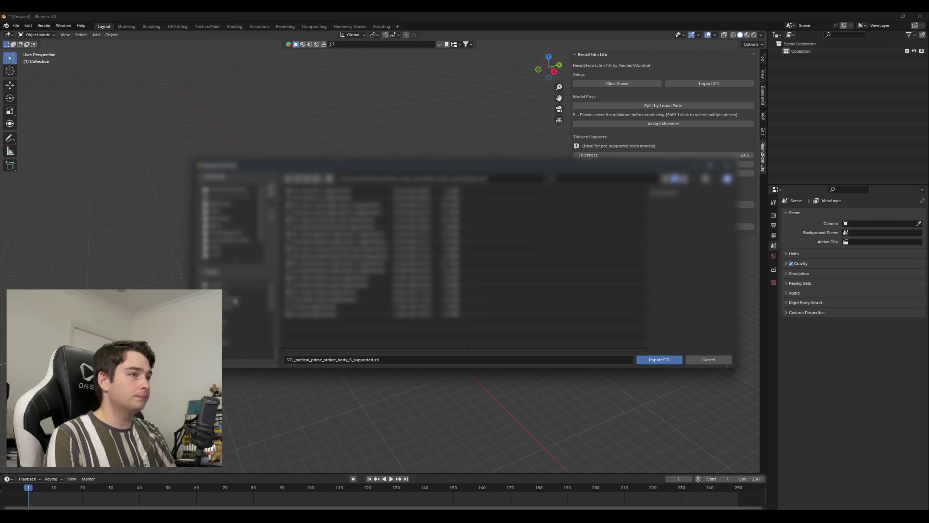
click(234, 305)
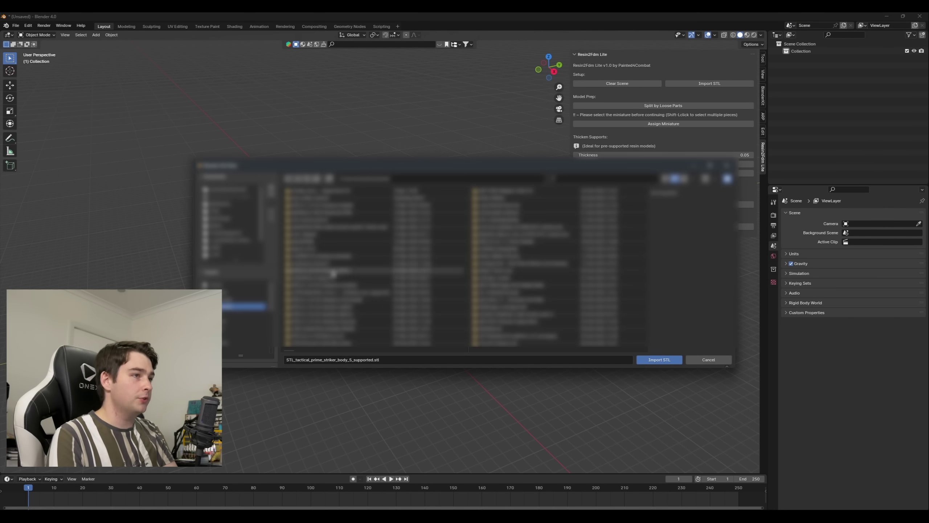
Step: Import the supported vampire miniature STL and frame the whole model in view
double_click(338, 324)
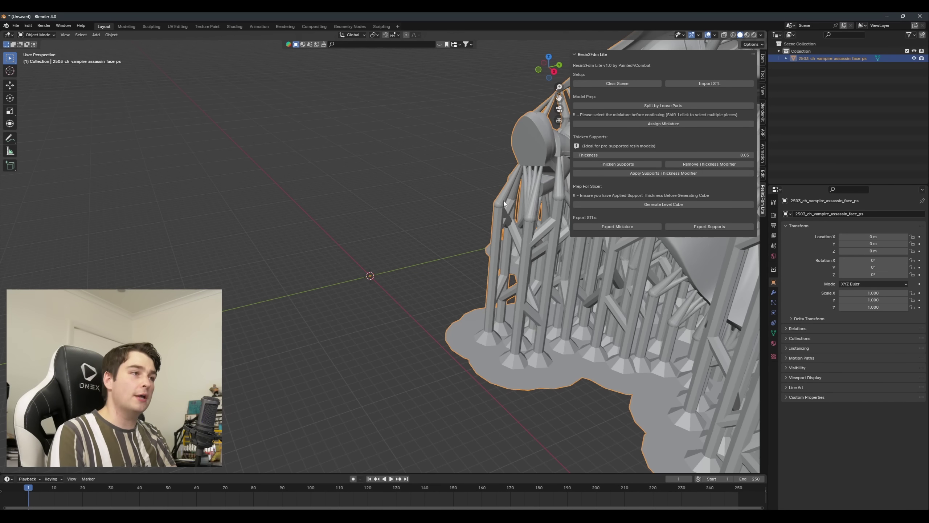
drag(560, 99, 559, 125)
drag(544, 65, 622, 99)
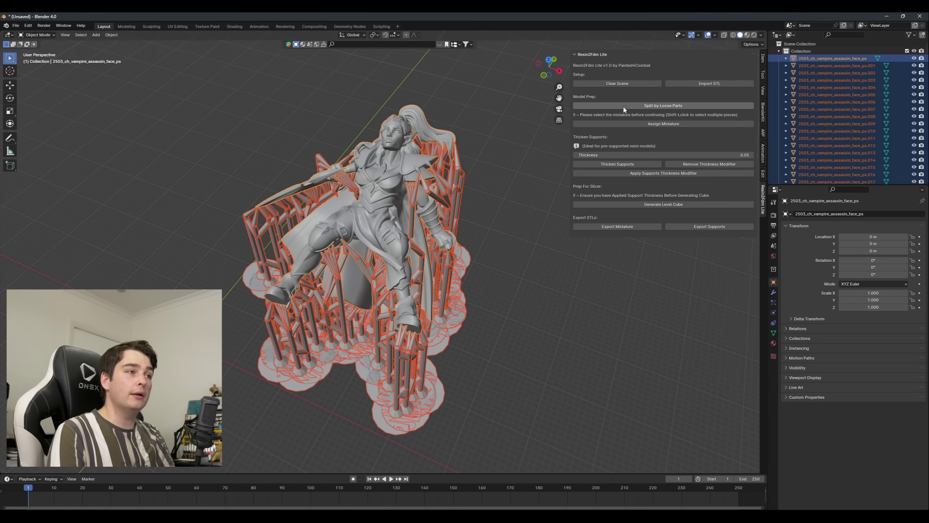
Step: Test that the figure and support pieces now move independently after splitting
drag(438, 183, 485, 181)
right_click(485, 180)
click(379, 181)
key(g)
right_click(324, 147)
click(412, 219)
key(g)
right_click(398, 262)
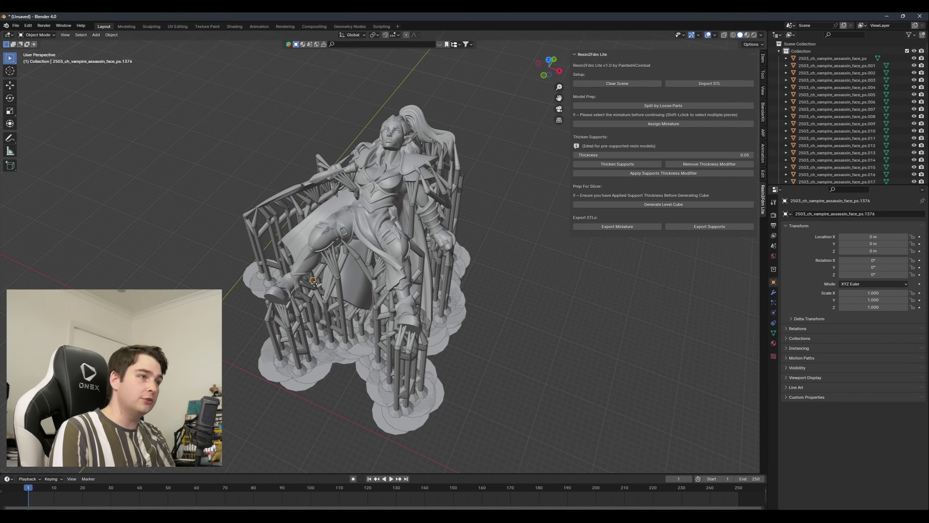
Step: Select the figure mesh and assign it, grouping parts into MINIATURE and SUPPORTS objects
click(391, 176)
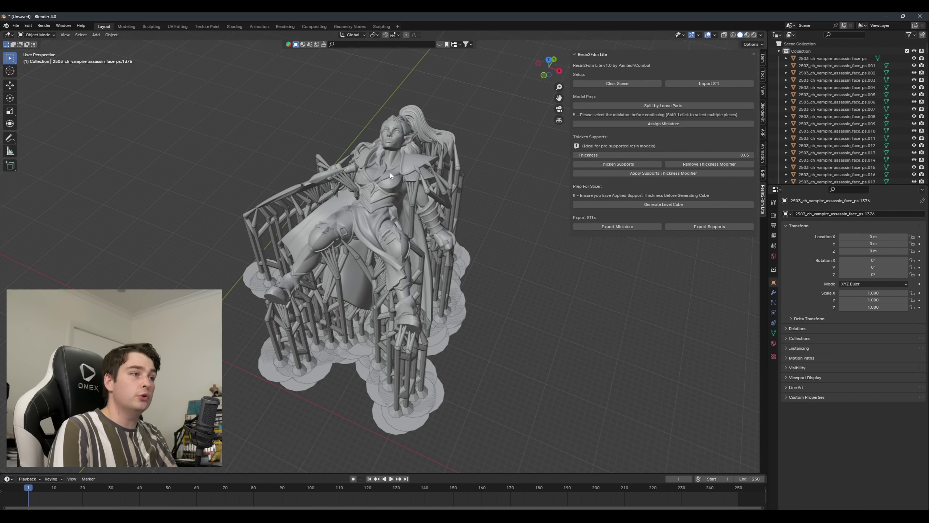
click(391, 175)
key(g)
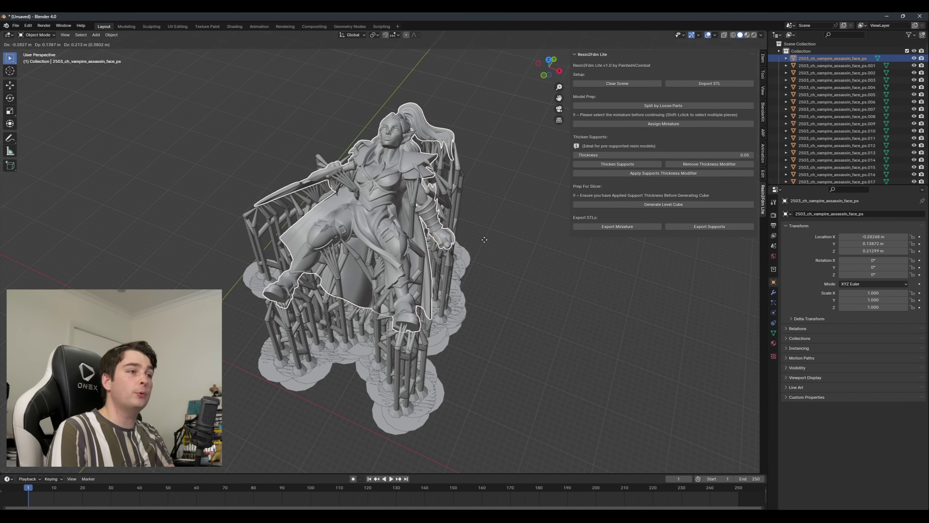
key(Escape)
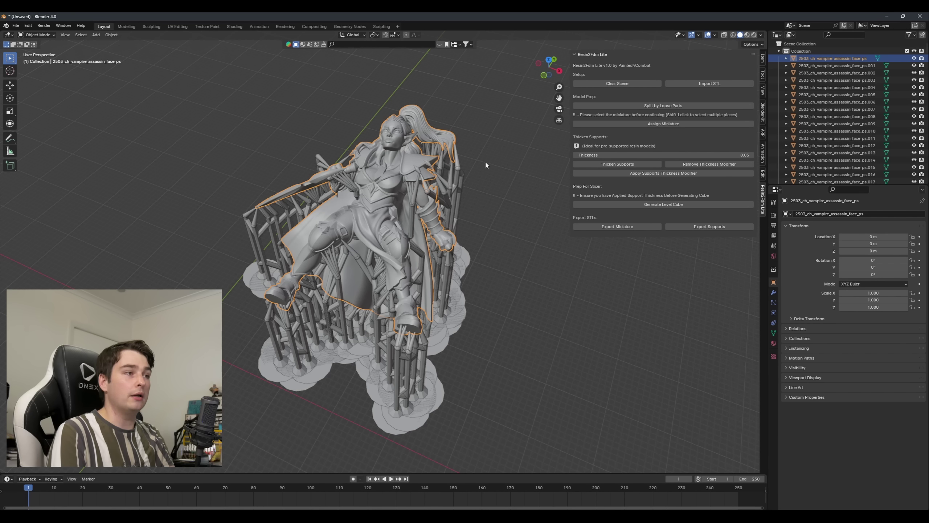
click(618, 124)
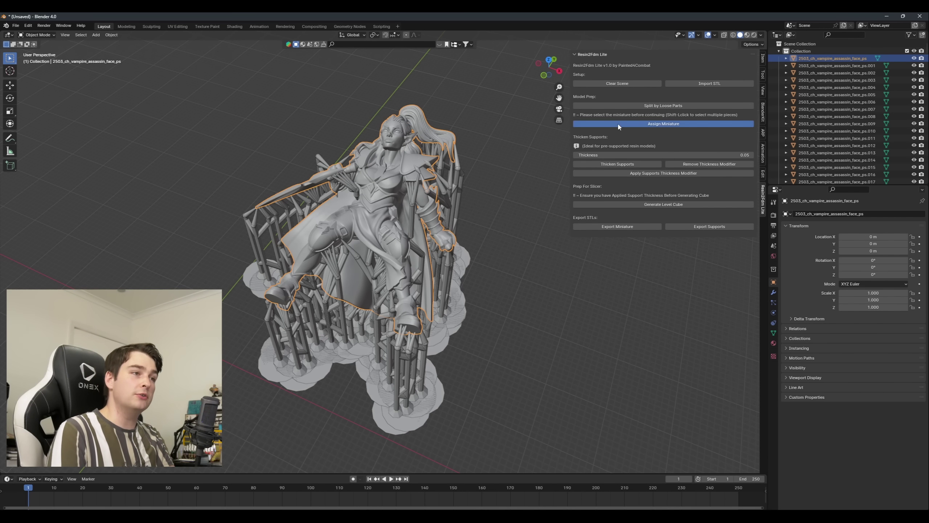
click(523, 170)
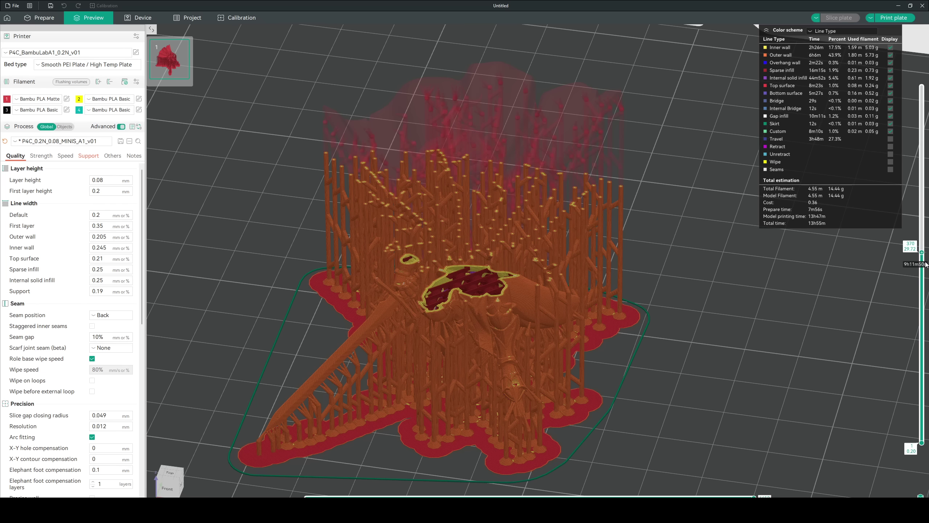
drag(922, 252, 920, 364)
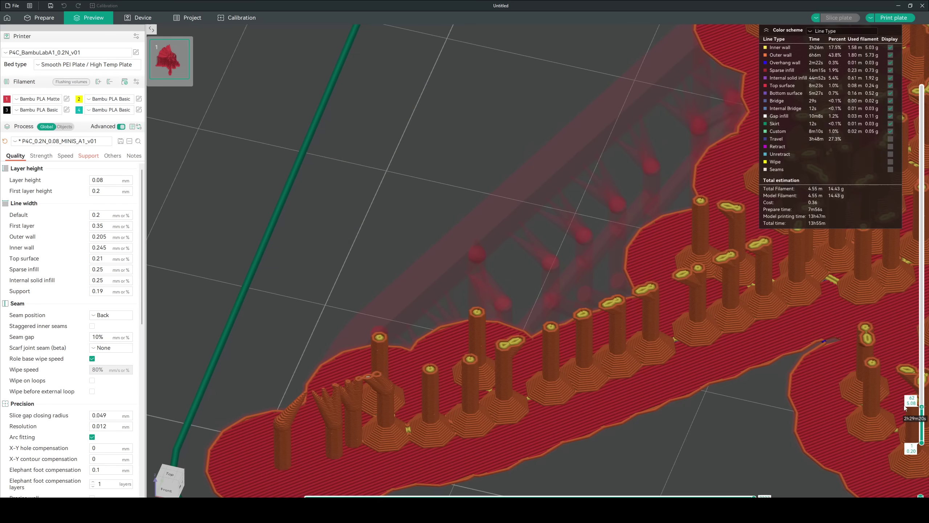
drag(906, 393, 906, 357)
scroll(496, 234, up, 5)
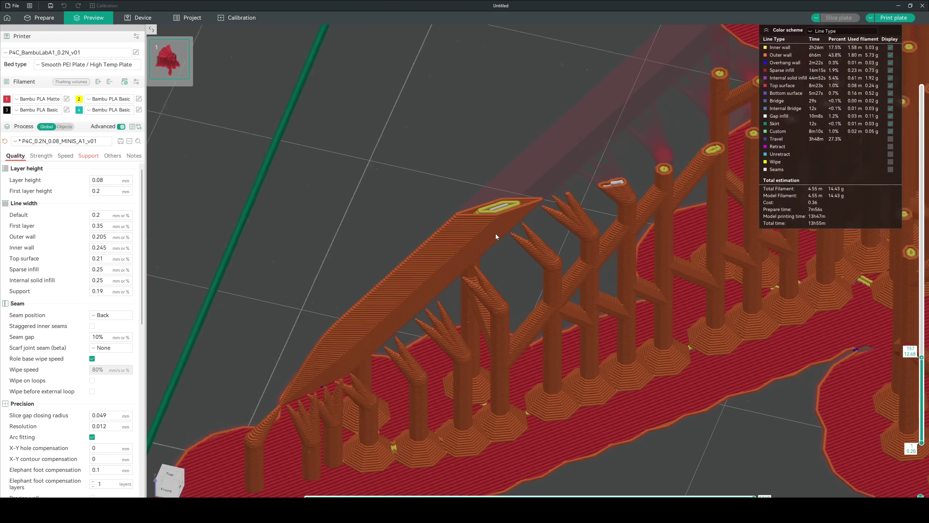
right_drag(586, 388, 514, 205)
drag(514, 206, 479, 186)
right_drag(479, 186, 621, 408)
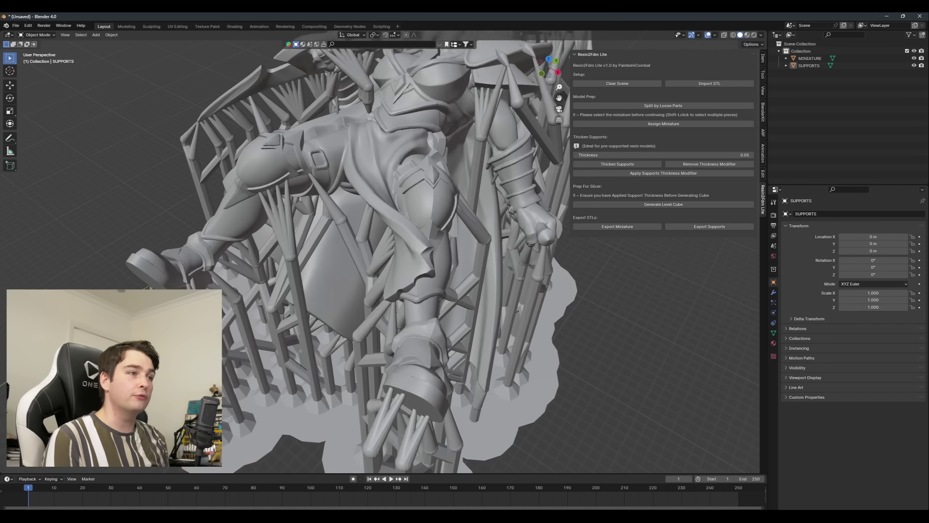
drag(559, 87, 574, 101)
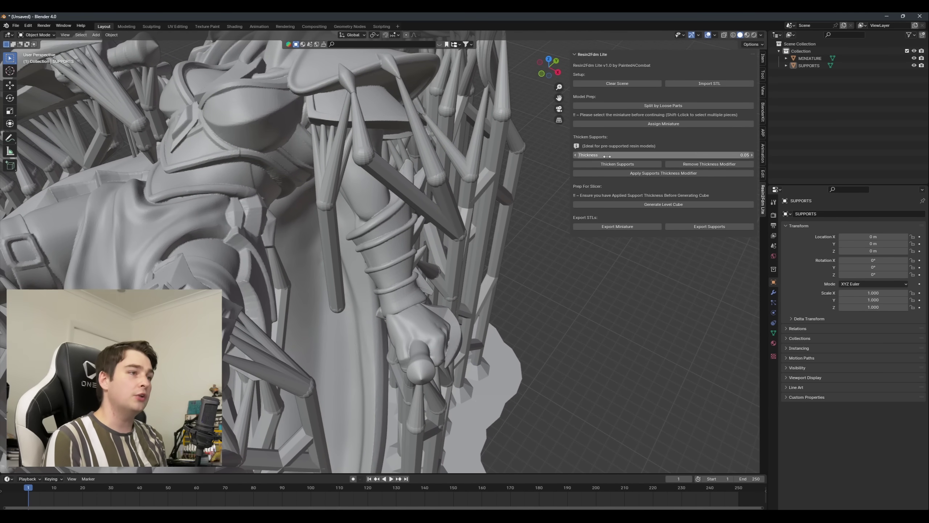
Step: Thicken the supports with thickness 0.08 and check them from a side view
click(610, 167)
click(690, 165)
click(618, 165)
click(752, 156)
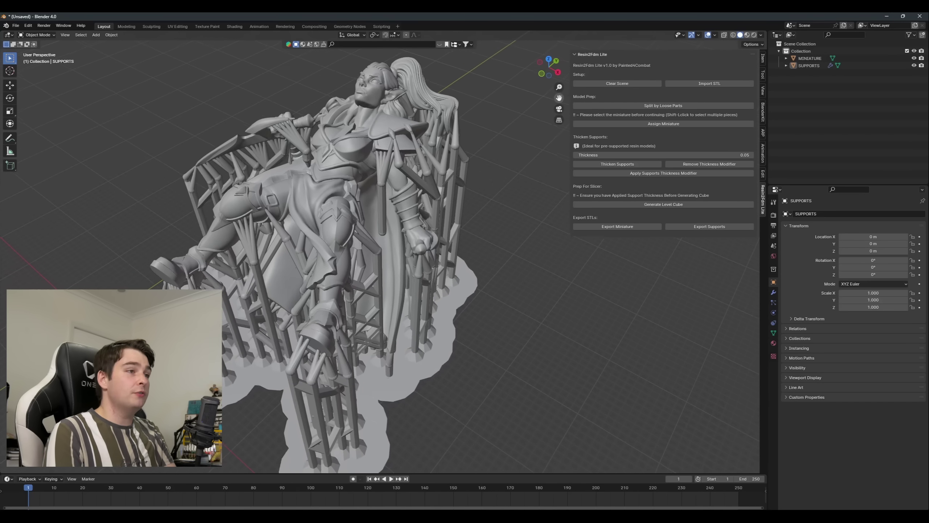
middle_drag(448, 168, 455, 170)
drag(549, 80, 691, 122)
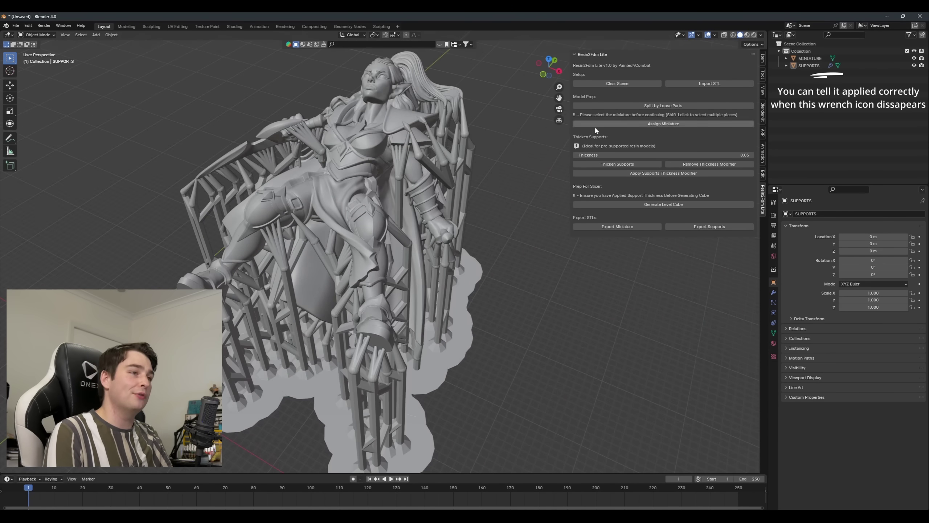
Step: Apply the supports thickness modifier and create a level cube beside the miniature
click(625, 173)
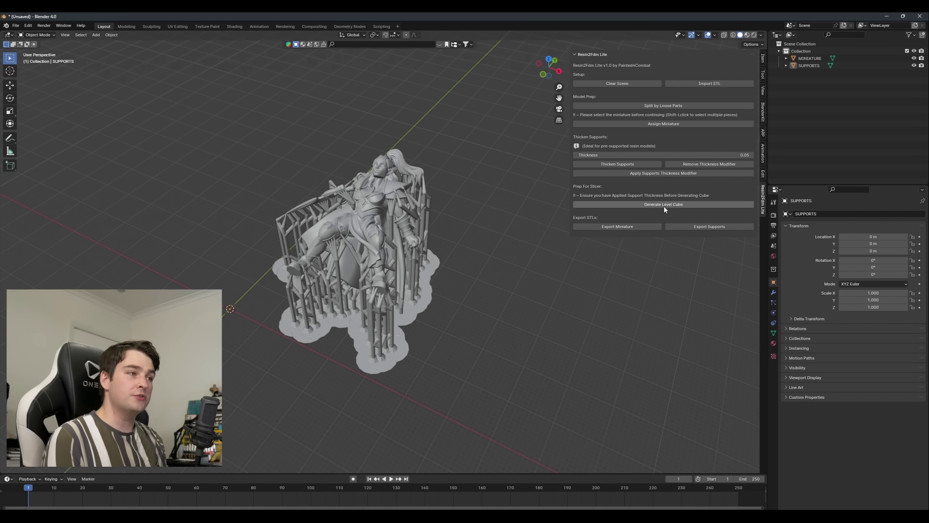
click(664, 205)
click(513, 292)
click(473, 263)
key(g)
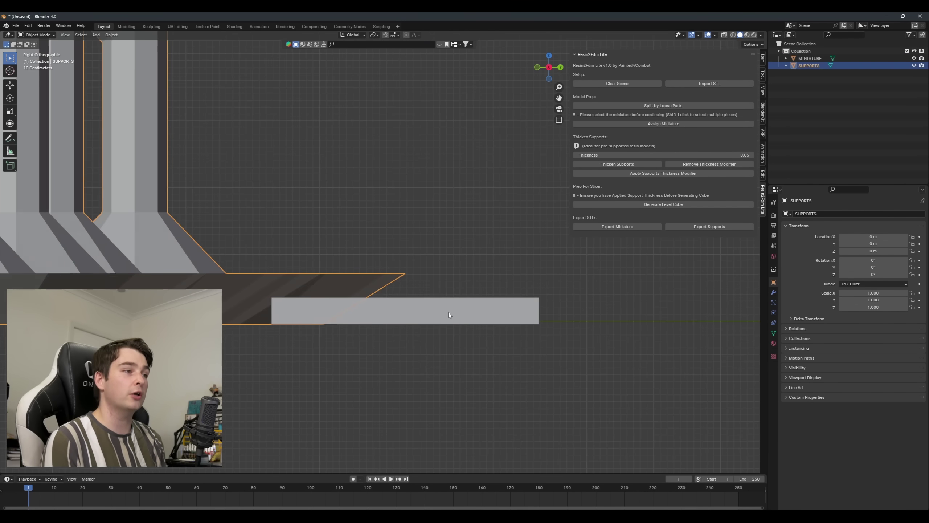
Step: Reselect the supports and raise the support thickness to 0.19
click(455, 291)
click(454, 303)
click(334, 273)
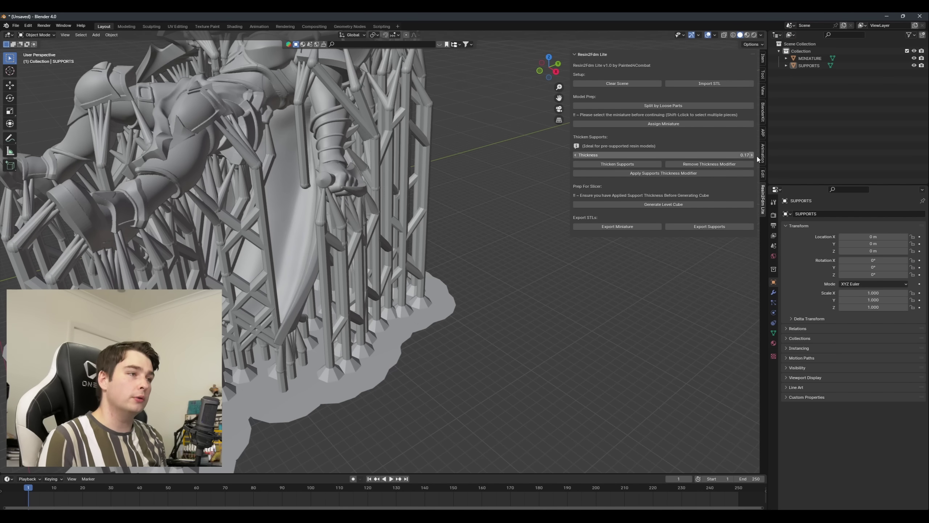
click(752, 155)
click(752, 155)
Step: Re-thicken supports at 0.19, add a level cube, and begin Export Miniature as STL
click(647, 165)
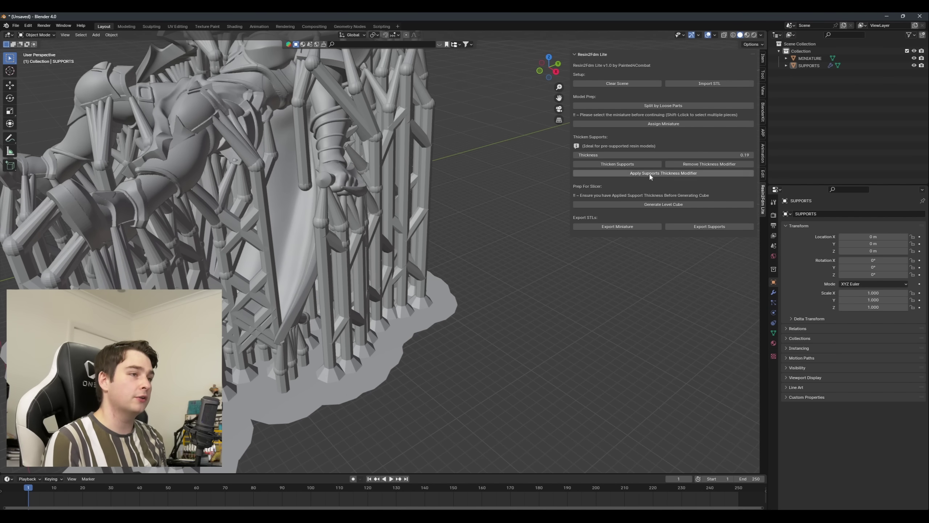
click(660, 205)
click(556, 72)
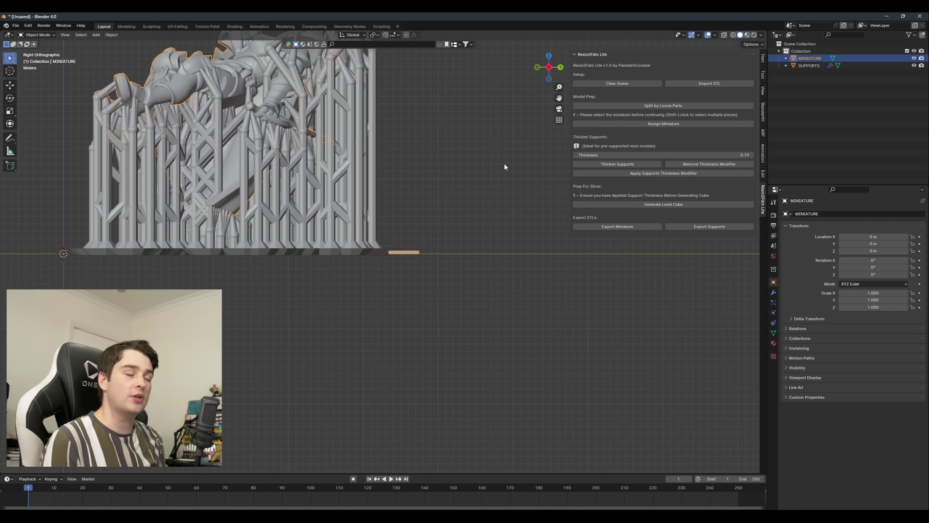
scroll(417, 253, up, 6)
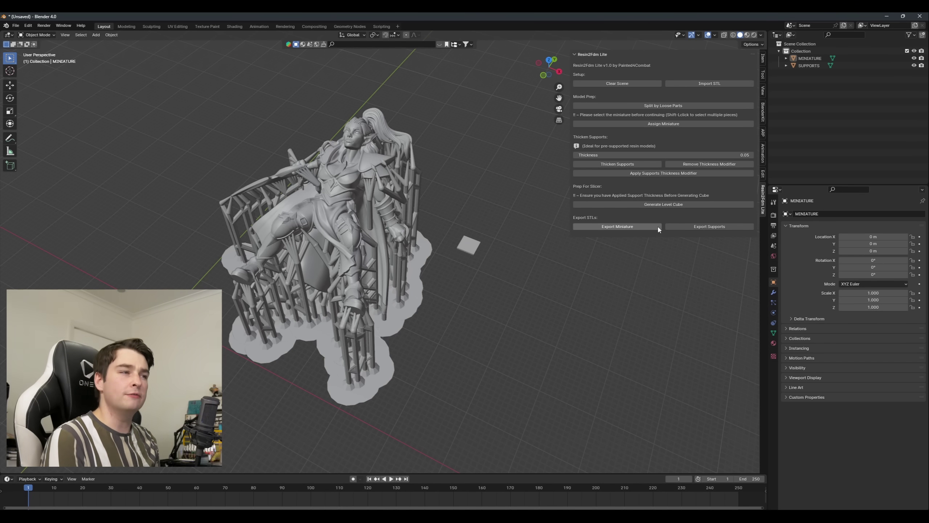
click(658, 226)
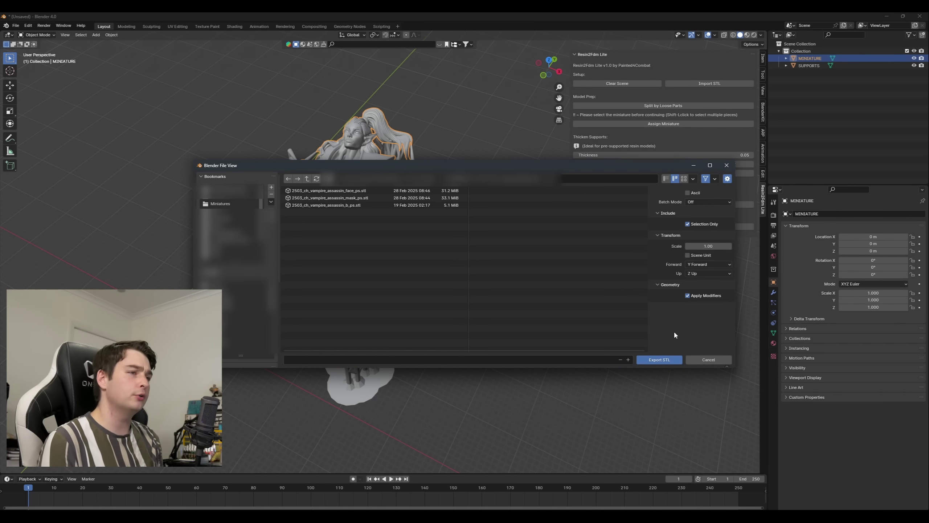
Step: Export the miniature as Assassin_FDM_Mini.stl and the supports as a separate STL file
click(475, 358)
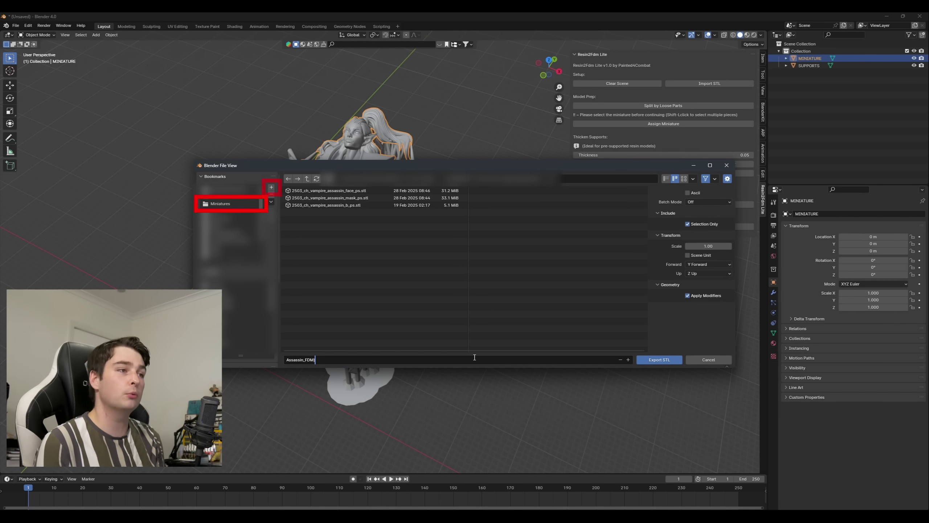
click(540, 295)
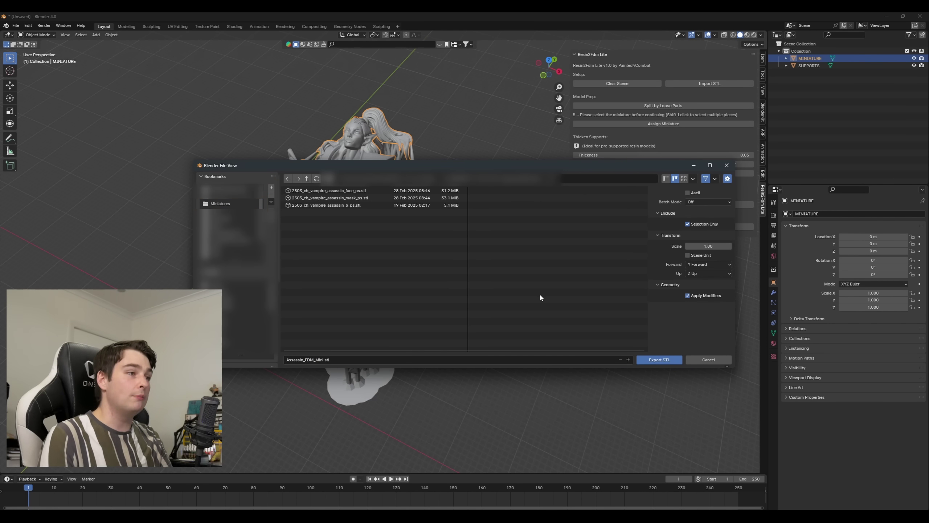
click(659, 360)
click(727, 226)
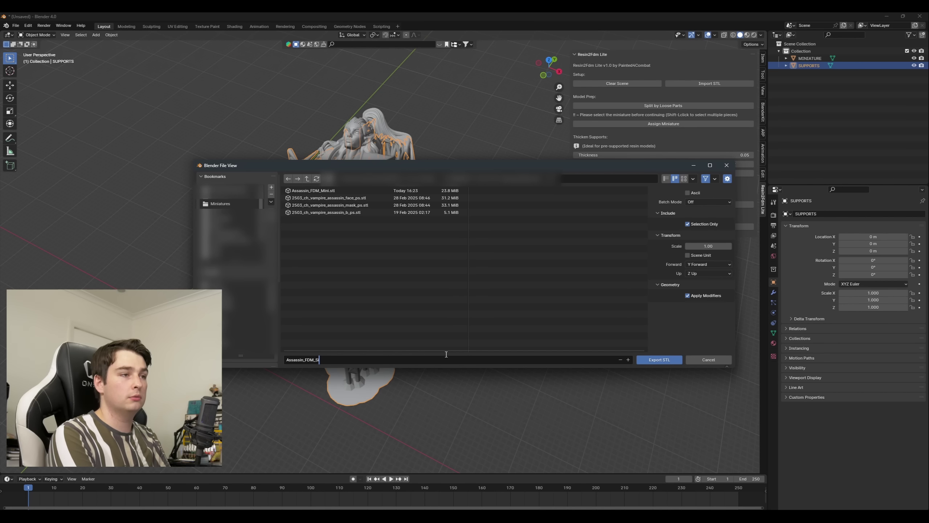
click(658, 360)
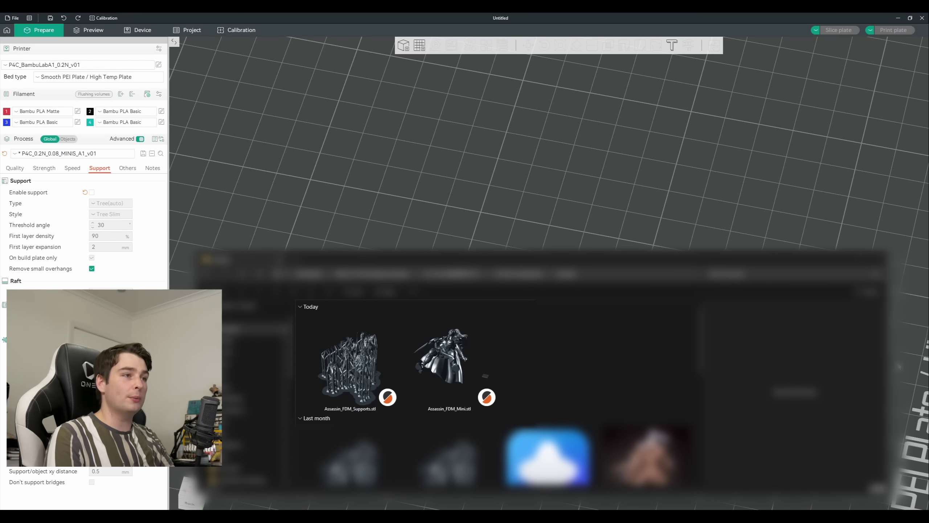
Step: Load both exported STLs as one multi-part object and switch Process settings to per-object mode
click(531, 345)
drag(528, 319, 411, 210)
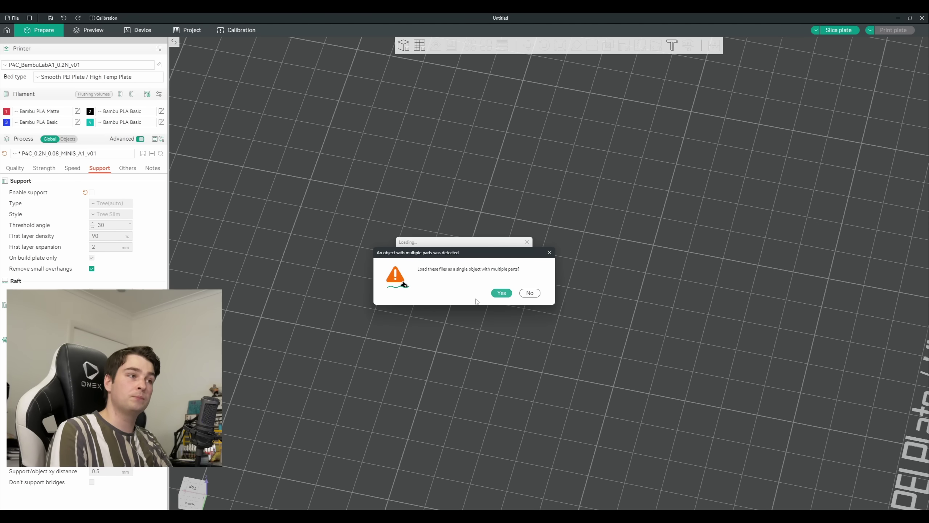
click(502, 293)
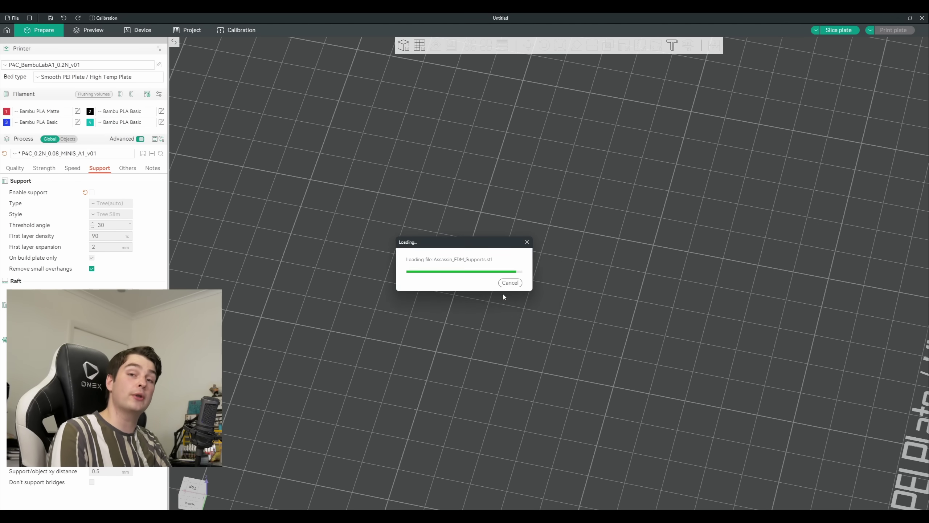
drag(709, 314, 612, 311)
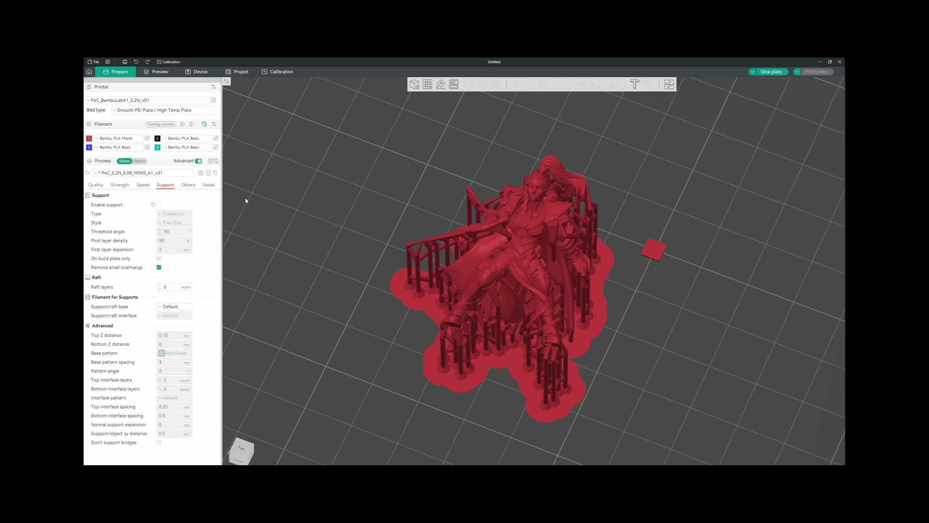
click(140, 162)
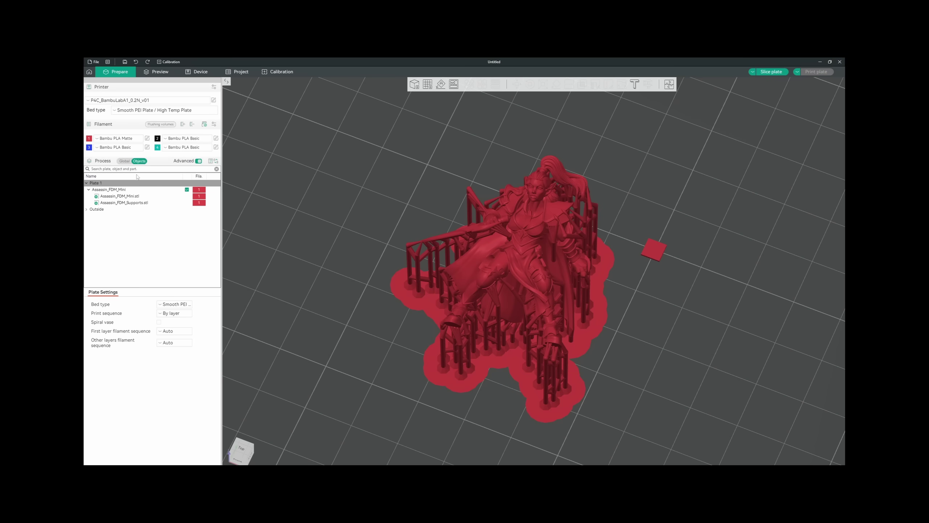
click(124, 204)
click(173, 292)
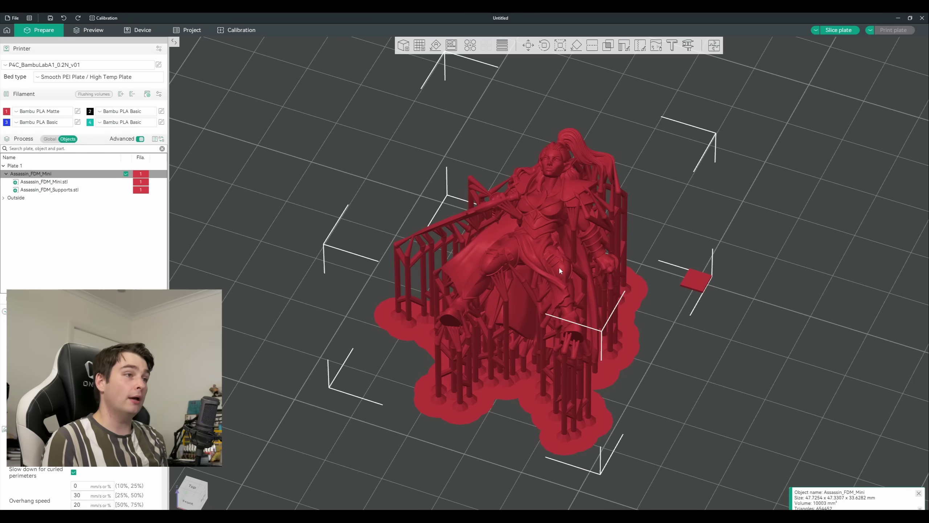
Step: Split the model To Objects and lift Assassin_FDM_Mini.stl to confirm it is separate
right_click(559, 270)
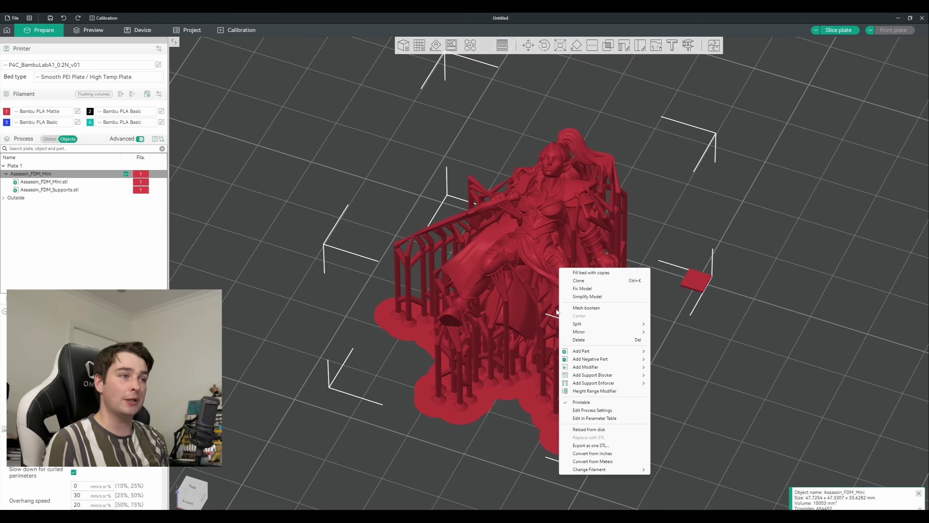
mouse_move(607, 324)
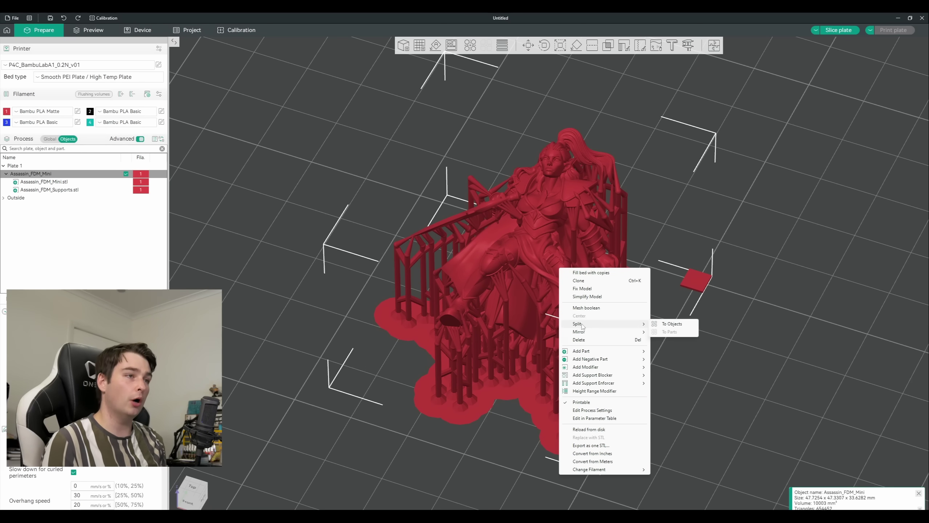
click(664, 323)
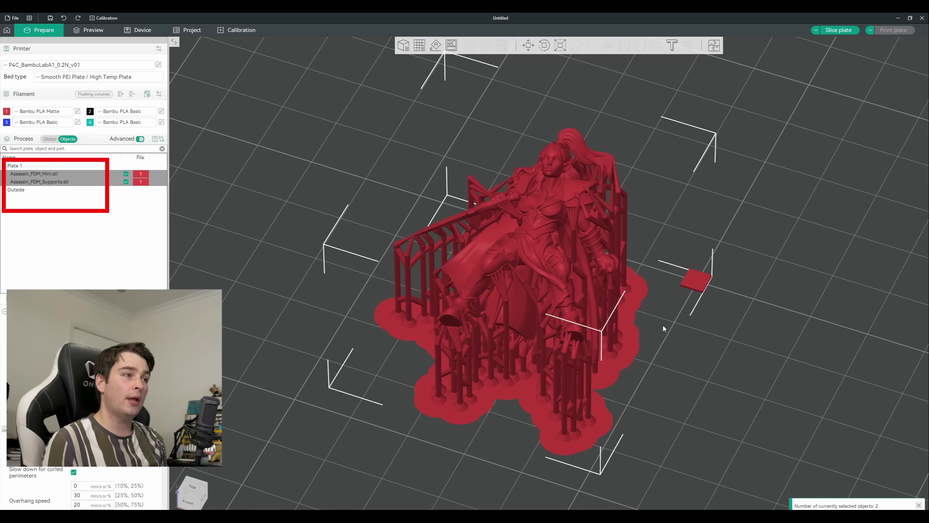
click(549, 174)
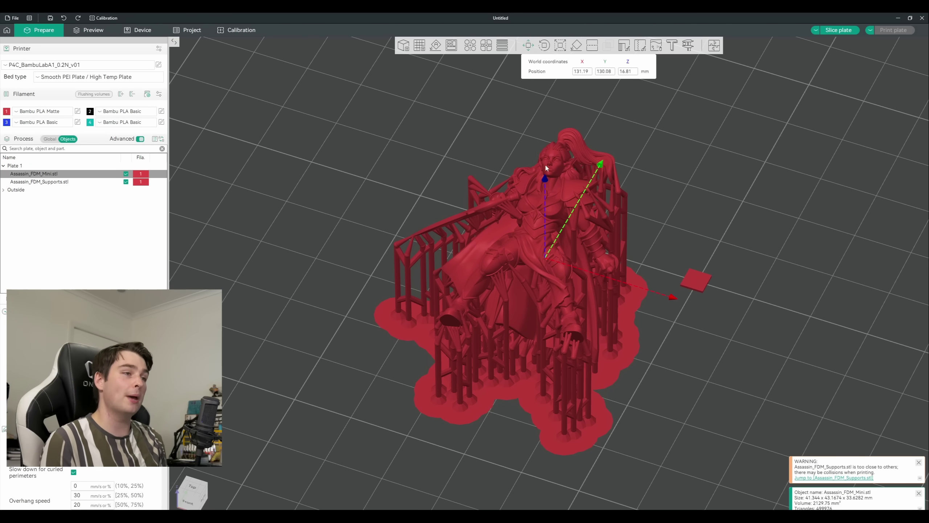
drag(545, 178, 554, 119)
drag(553, 119, 553, 123)
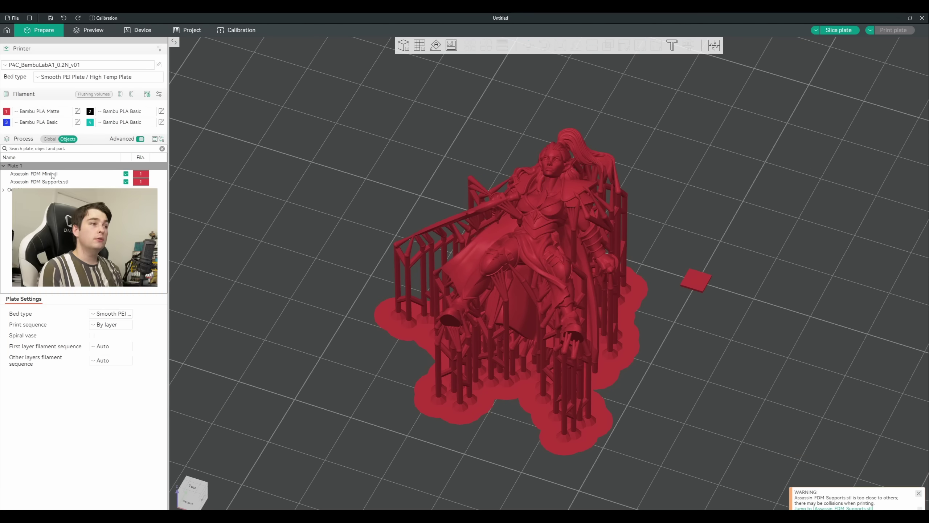
click(40, 175)
Step: Give Assassin_FDM_Supports.stl a 0.16 mm layer height and 0.2 line widths, ignoring the warning
click(41, 182)
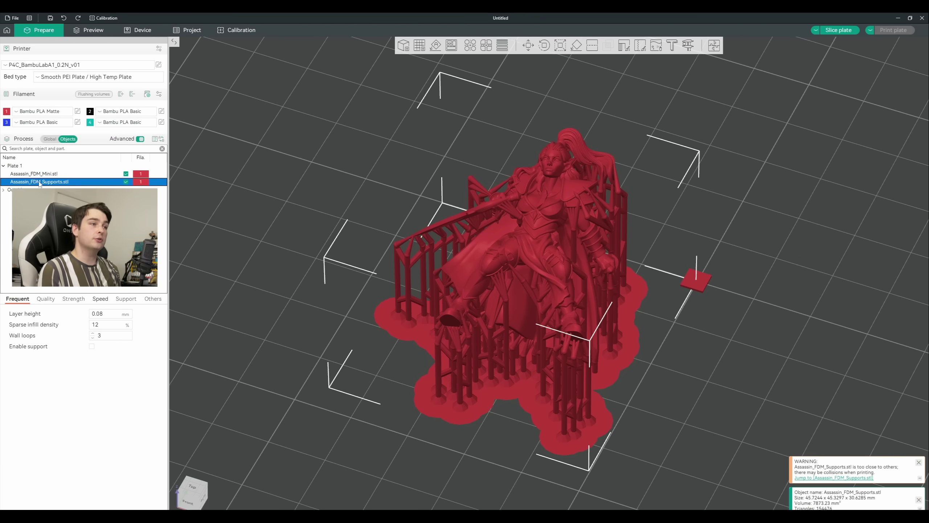
click(46, 298)
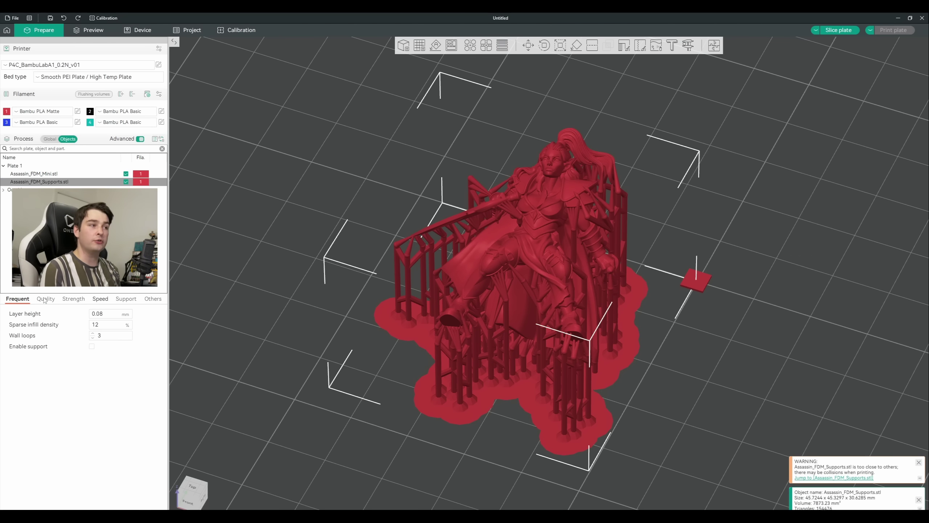
click(113, 323)
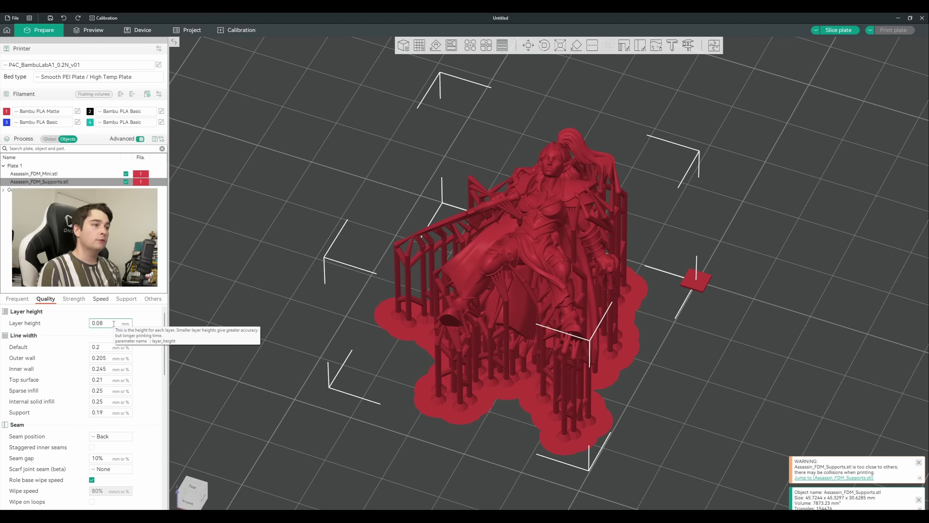
key(BackSpace)
key(BackSpace)
text(16)
key(Tab)
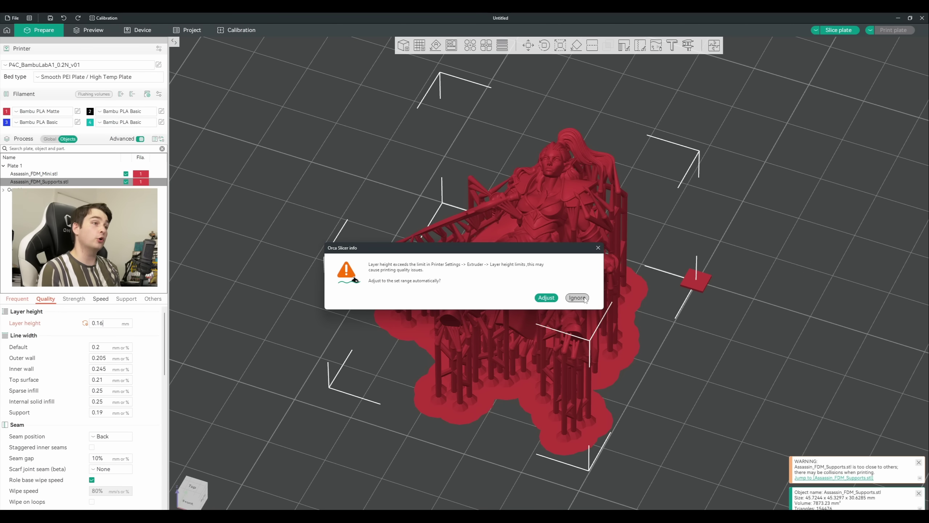
click(577, 298)
drag(96, 346, 90, 347)
drag(111, 357, 88, 414)
text(0.2)
text(0.2)
text(0.2)
text(0.2)
text(0.2)
text(0.2)
Step: Reduce the supports' wall loops to 2 and set wall, infill and top surface speeds to 50 mm/s
click(78, 299)
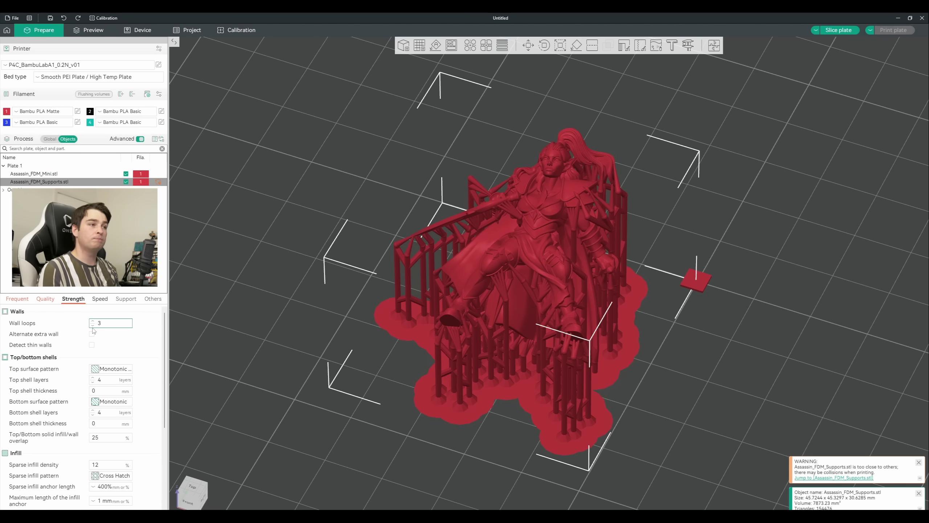
click(93, 326)
click(100, 298)
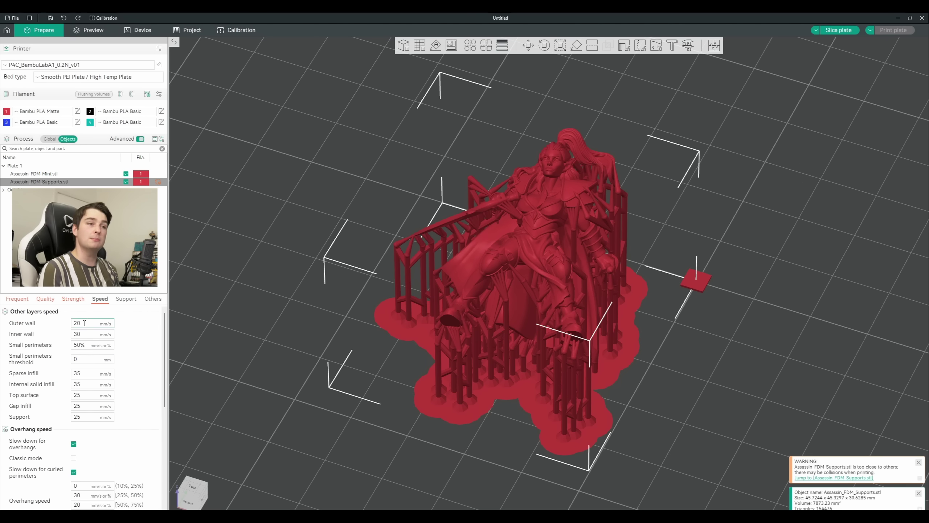
key(Tab)
text(50)
key(Tab)
key(Tab)
key(Tab)
text(50)
key(Tab)
text(50)
key(Tab)
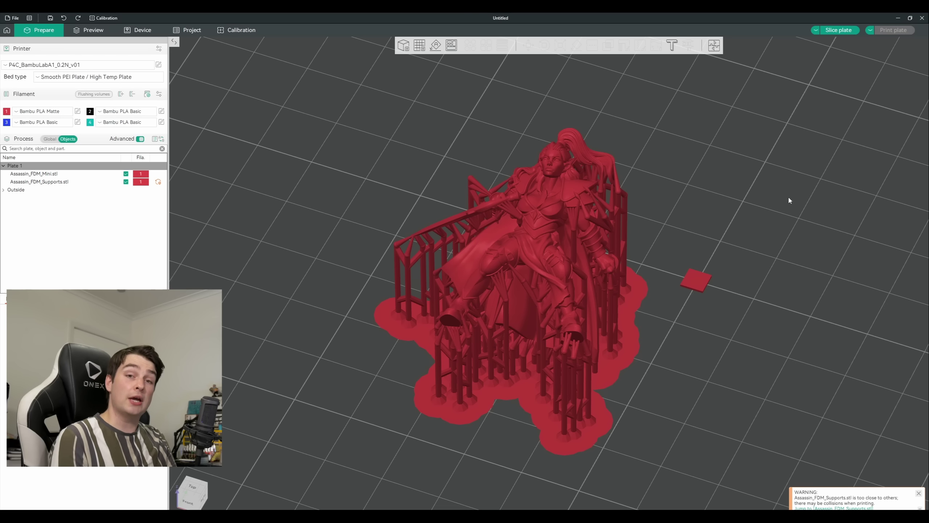
Step: Slice the plate, giving a 3h52m estimated print using 5.67 g of filament
click(839, 31)
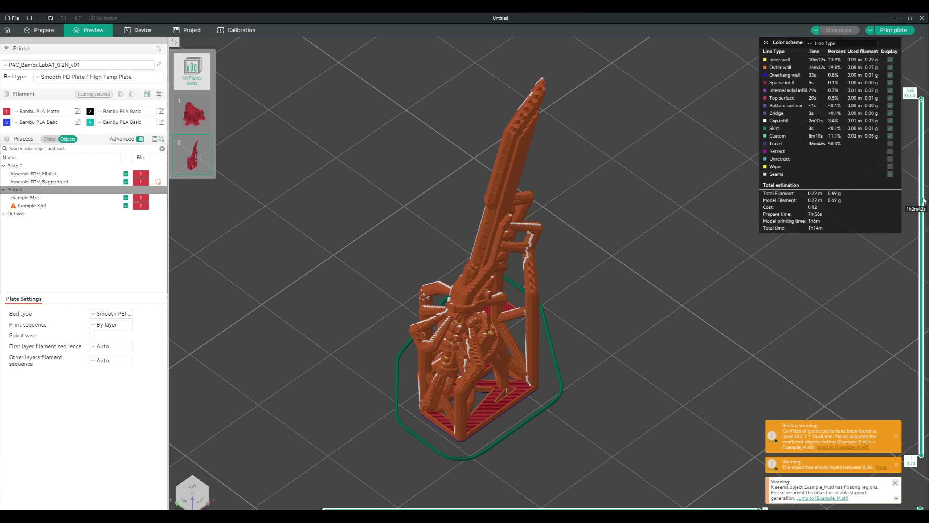
Step: Hide the upper layers of the sliced preview and orbit to inspect the model
drag(919, 99, 921, 455)
mouse_move(731, 395)
mouse_down()
mouse_move(726, 420)
mouse_move(724, 379)
mouse_up()
scroll(513, 421, up, 7)
right_drag(472, 472, 640, 325)
scroll(657, 353, up, 2)
right_drag(661, 359, 659, 348)
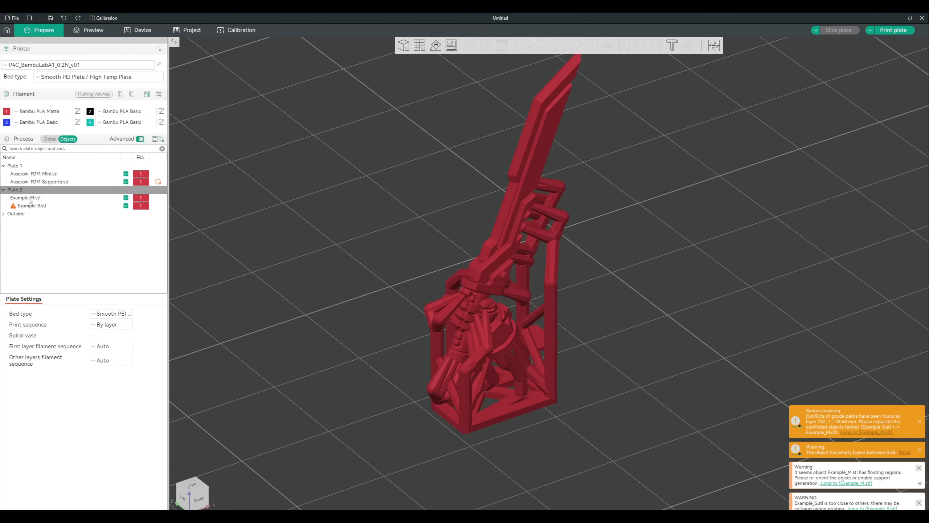
Step: Move Example_M.stl and Example_S.stl together on Plate 2, then inspect the first layers
click(23, 200)
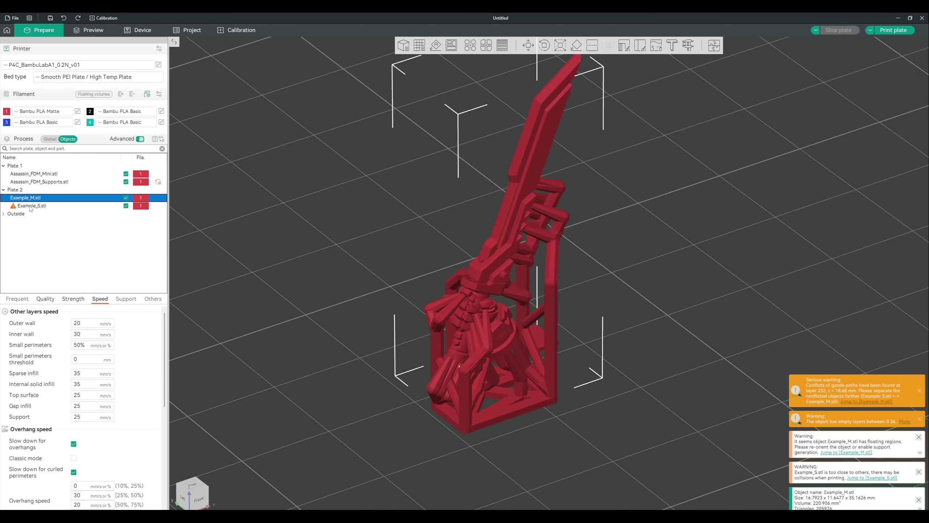
shift+click(31, 205)
click(527, 46)
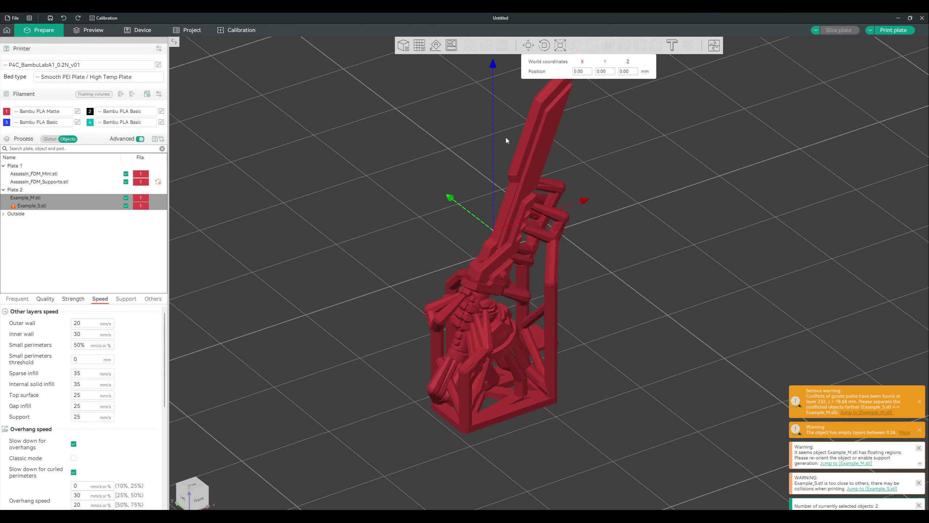
scroll(505, 128, down, 2)
drag(505, 102, 509, 106)
click(722, 162)
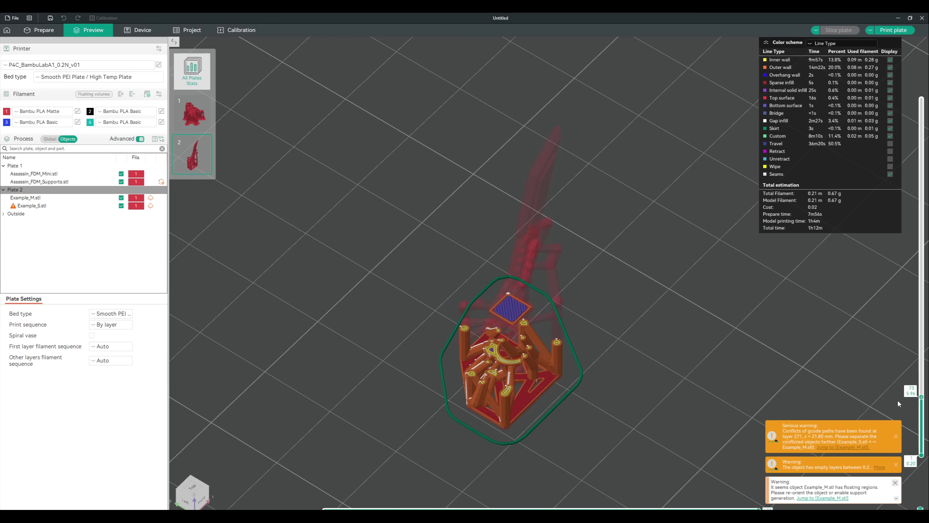
drag(899, 403, 897, 428)
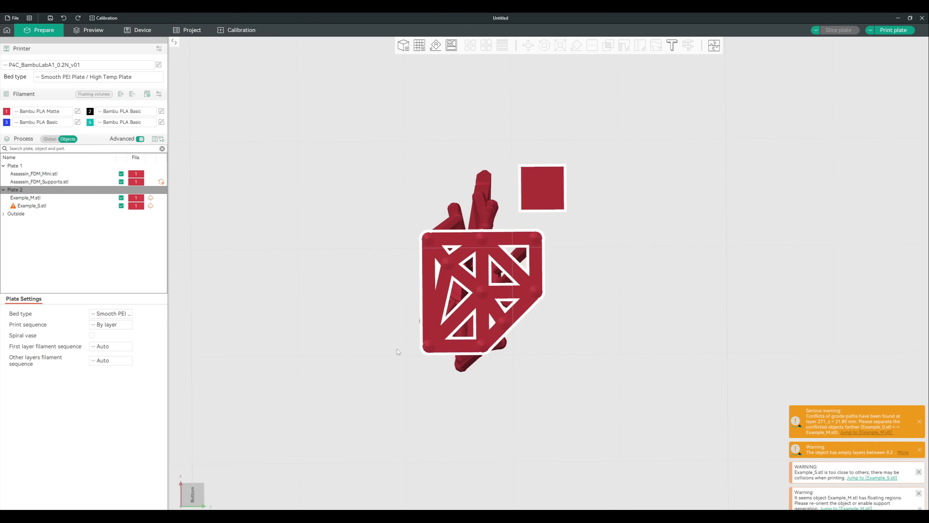
key(0)
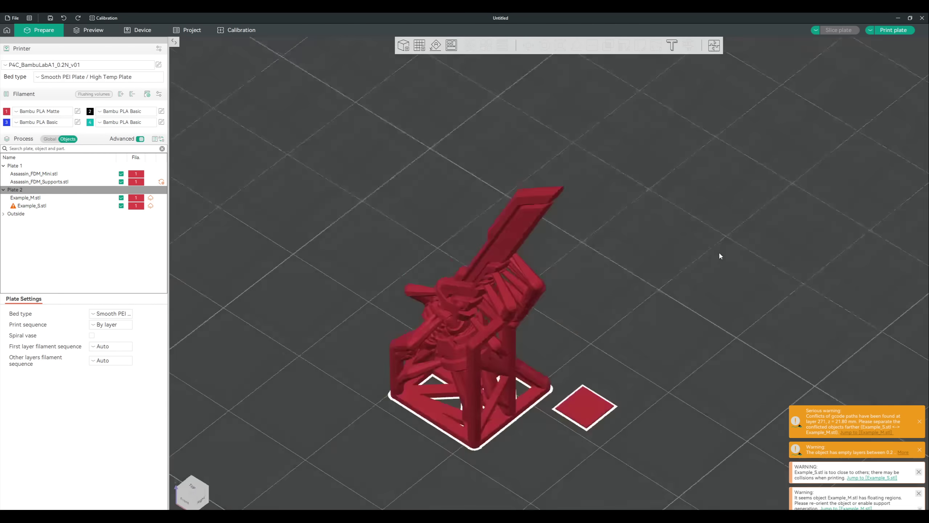
drag(724, 266, 653, 266)
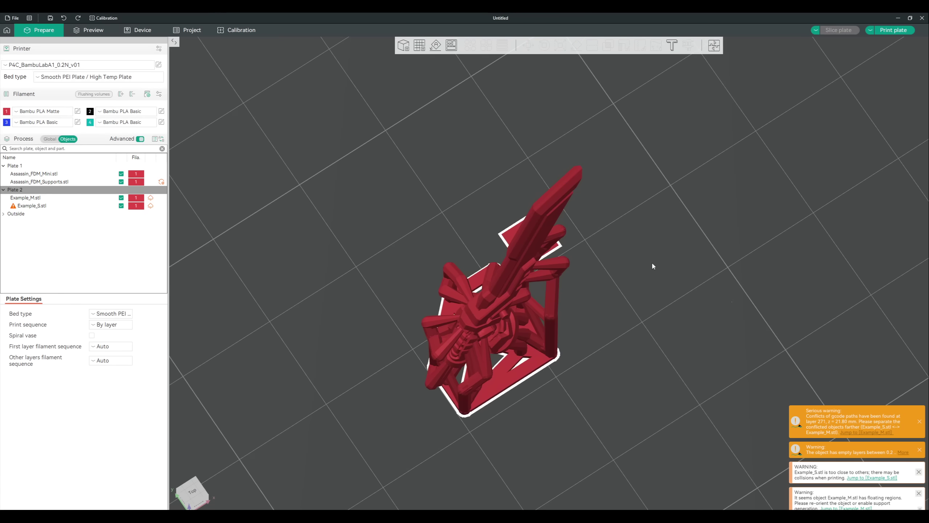
Step: Give the global process an outer and inner brim with a 0 brim-object gap, then slice the plate
click(50, 139)
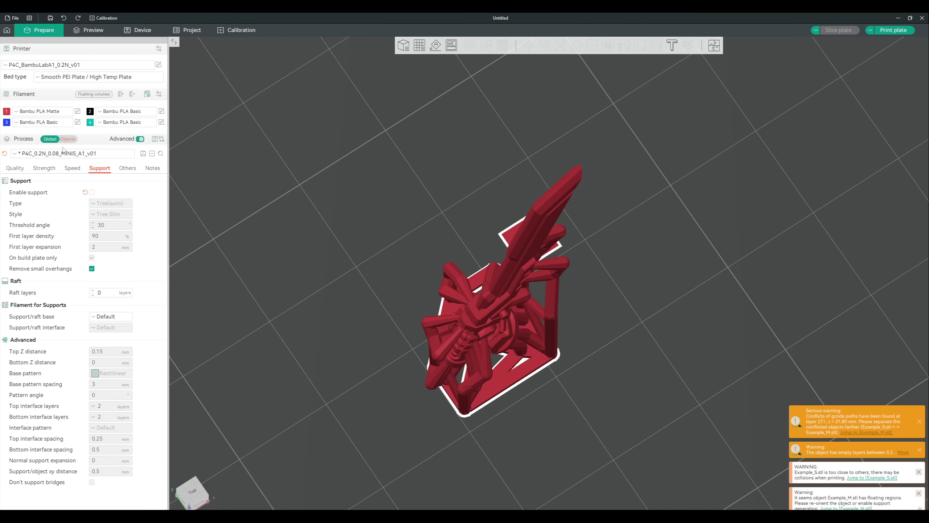
click(126, 169)
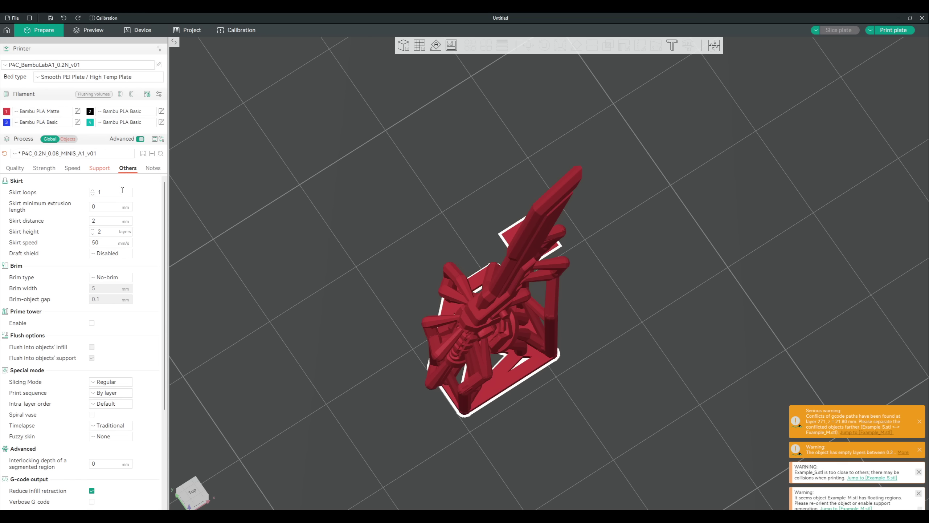
click(112, 278)
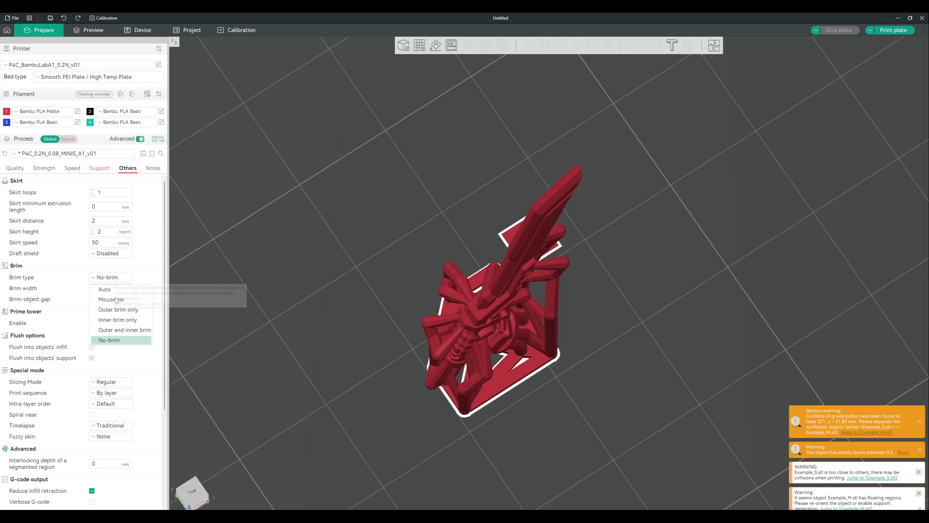
click(122, 330)
click(102, 299)
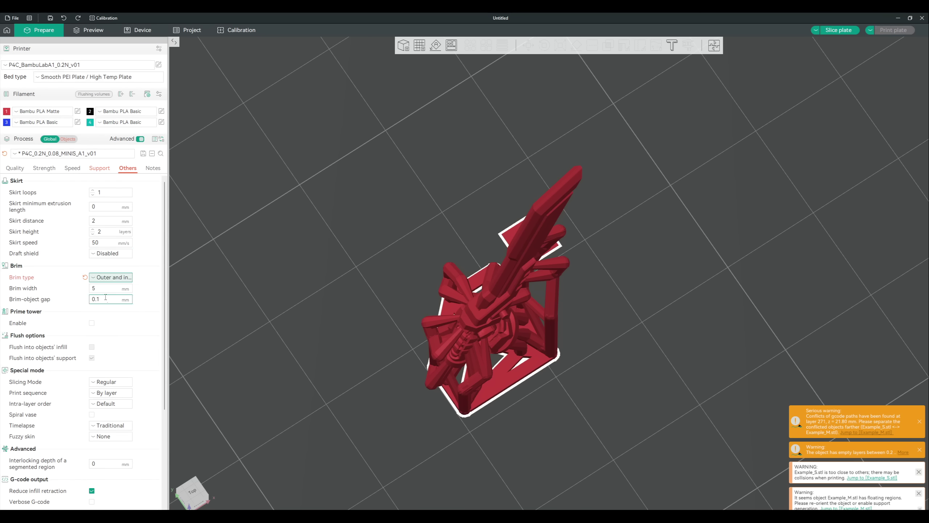
click(123, 290)
click(838, 30)
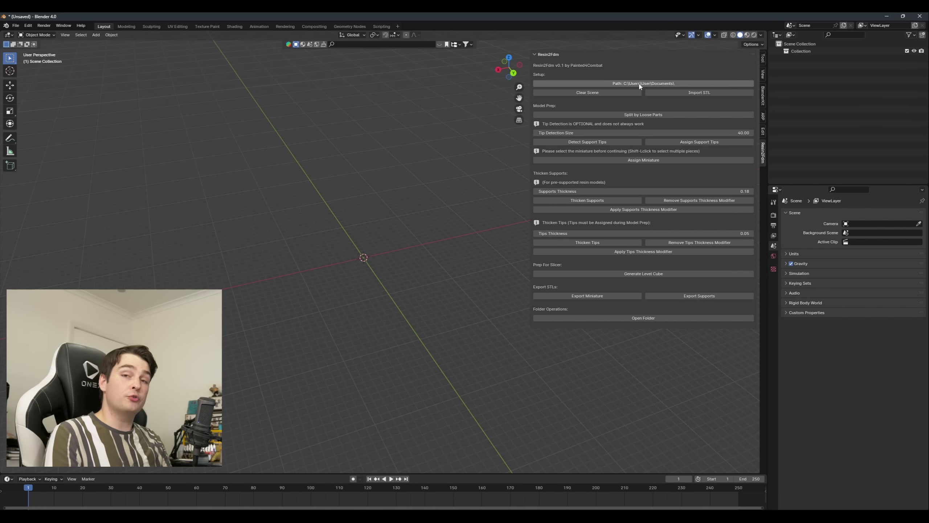
Step: Open the folder browser for the Resin2Fdm Lite working path
click(640, 83)
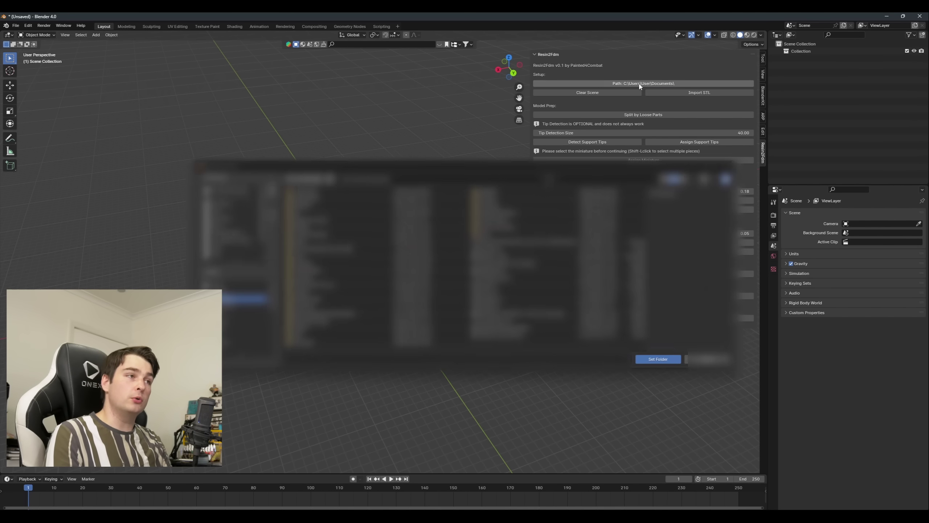
Step: Set the add-on's working path to the folder holding the model files
double_click(316, 192)
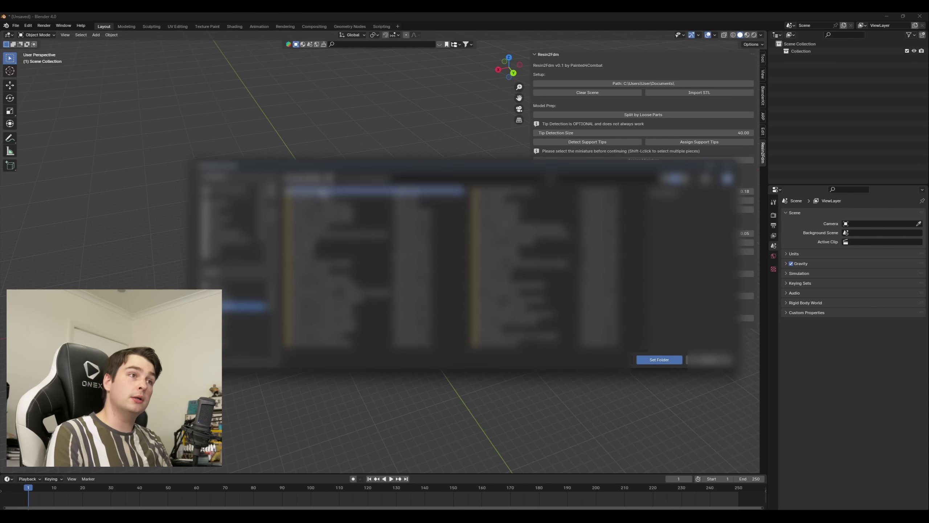
double_click(317, 191)
double_click(321, 199)
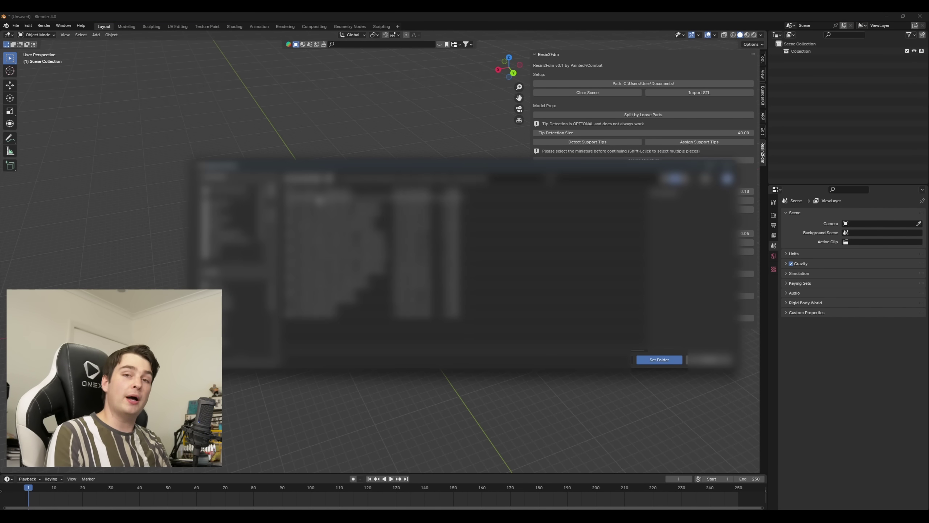
click(659, 360)
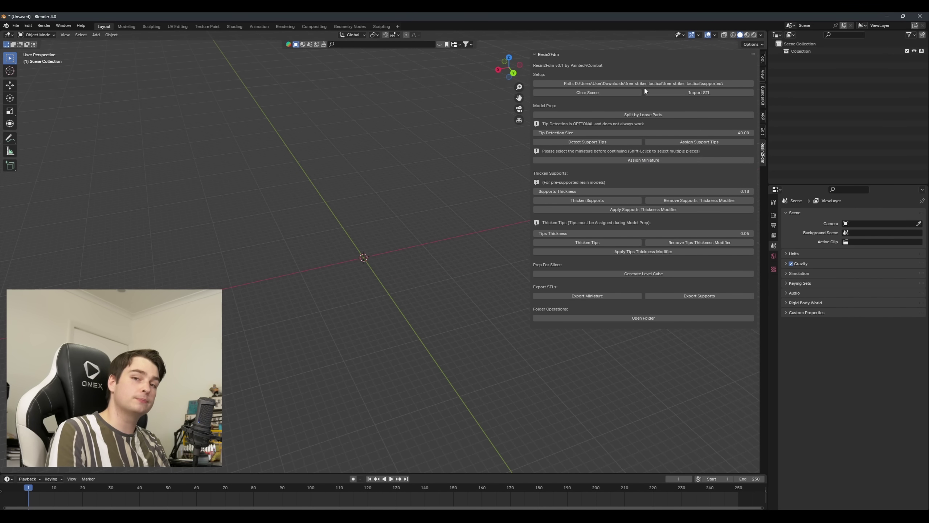
Step: Import the supported round-base STL model
click(652, 92)
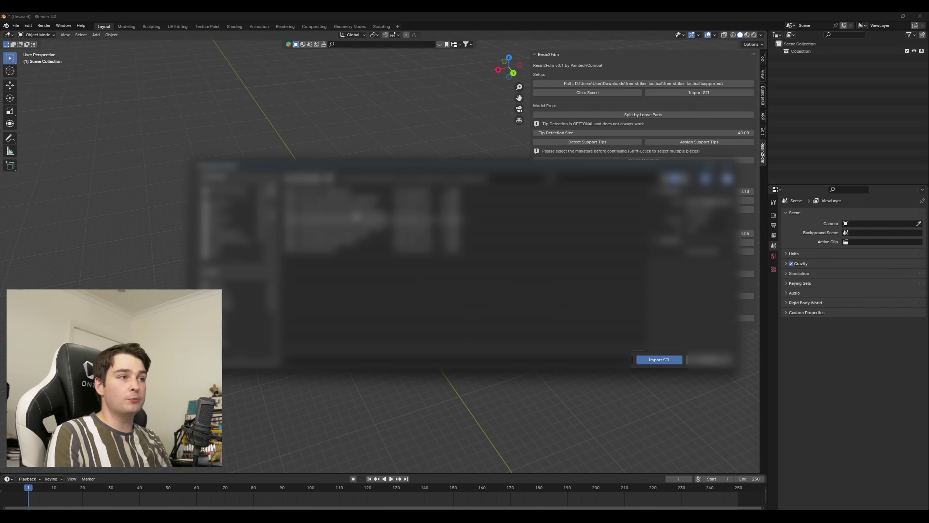
click(366, 191)
click(666, 360)
scroll(414, 304, down, 3)
middle_drag(415, 304, 511, 321)
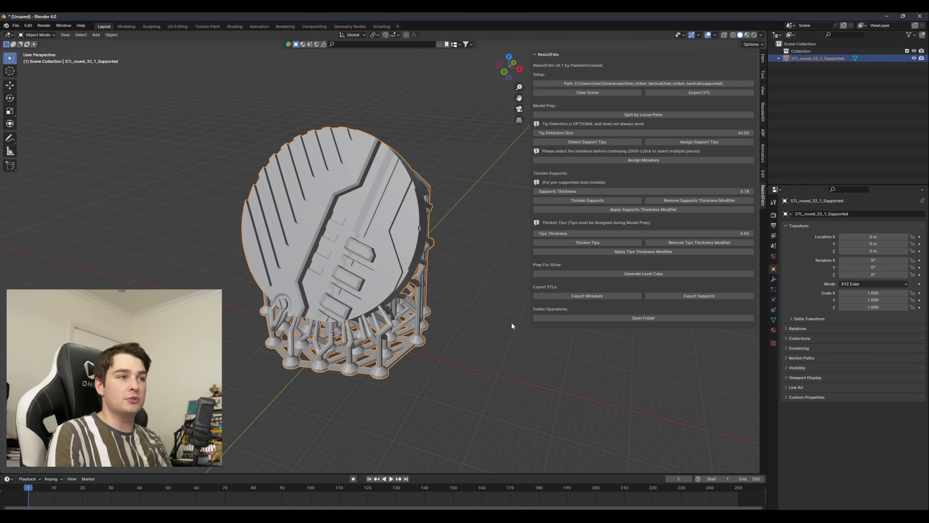
Step: Split the imported model into its loose parts and inspect the disc
click(655, 115)
click(398, 230)
middle_drag(488, 244, 463, 218)
click(475, 245)
Step: Detect the support tips and set the Tip Detection Size to 10
click(560, 143)
double_click(706, 133)
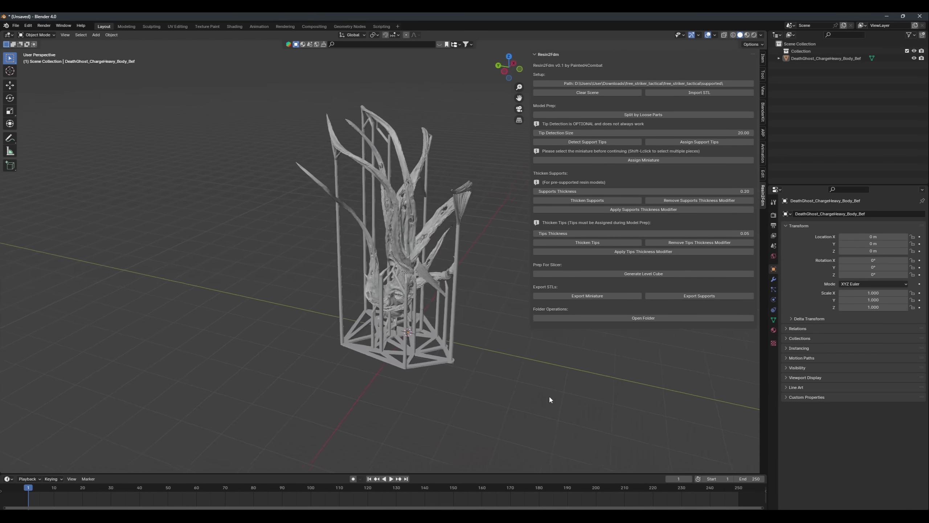
middle_drag(546, 395, 441, 391)
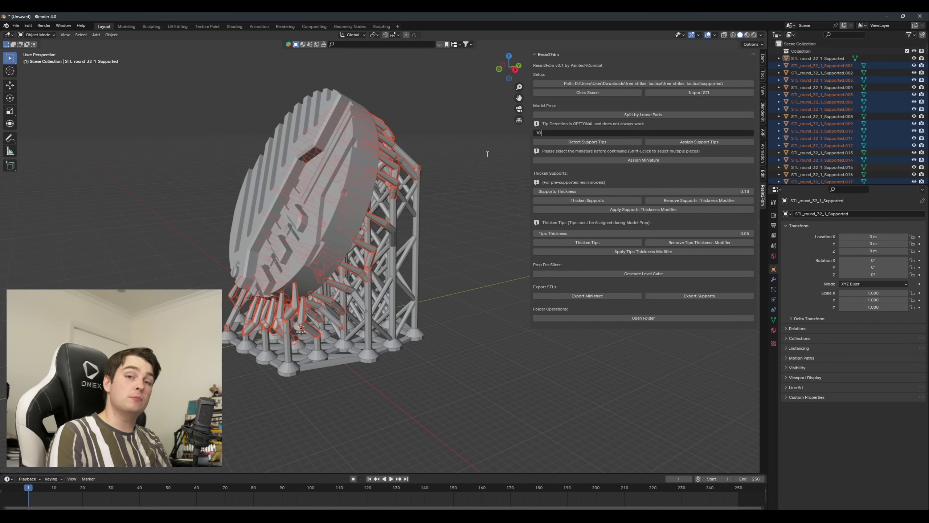
key(Return)
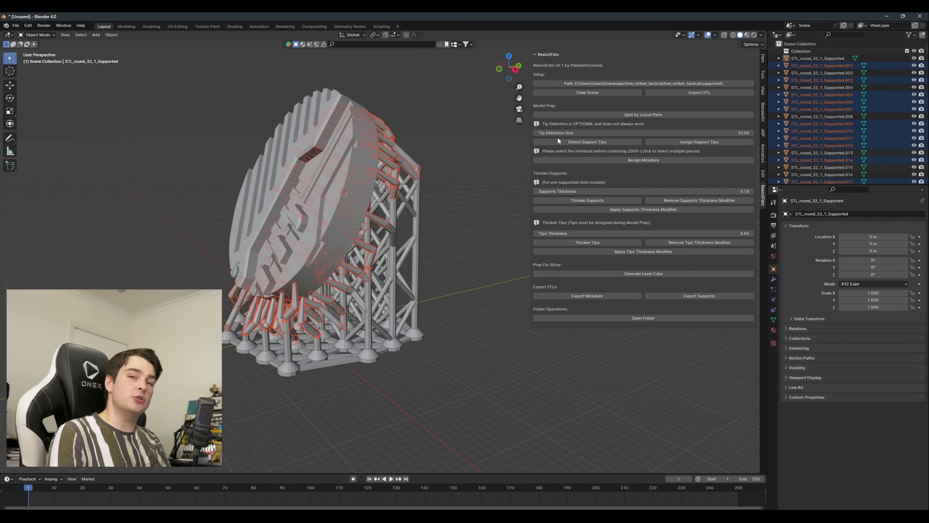
Step: Re-detect the support tips, trying size 11 and settling on a Tip Detection Size of 20
click(566, 142)
middle_drag(414, 194, 432, 194)
click(631, 133)
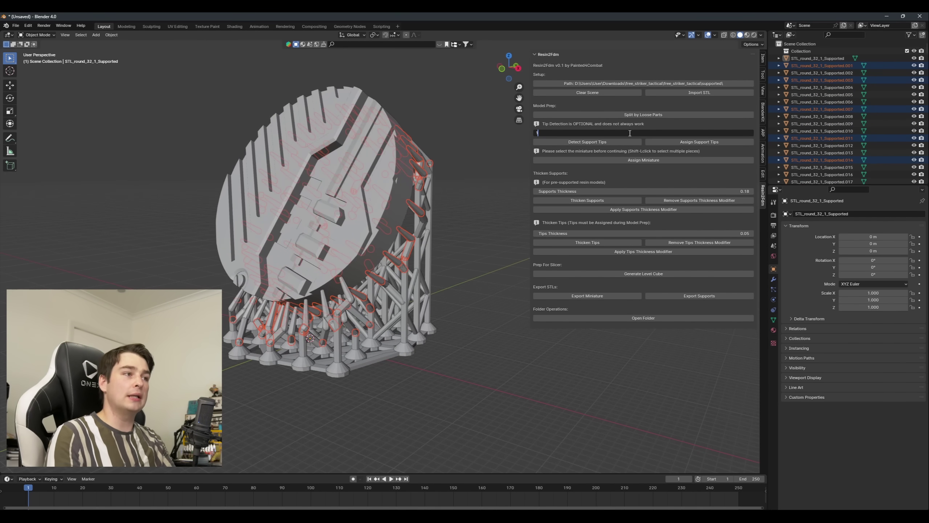
key(Return)
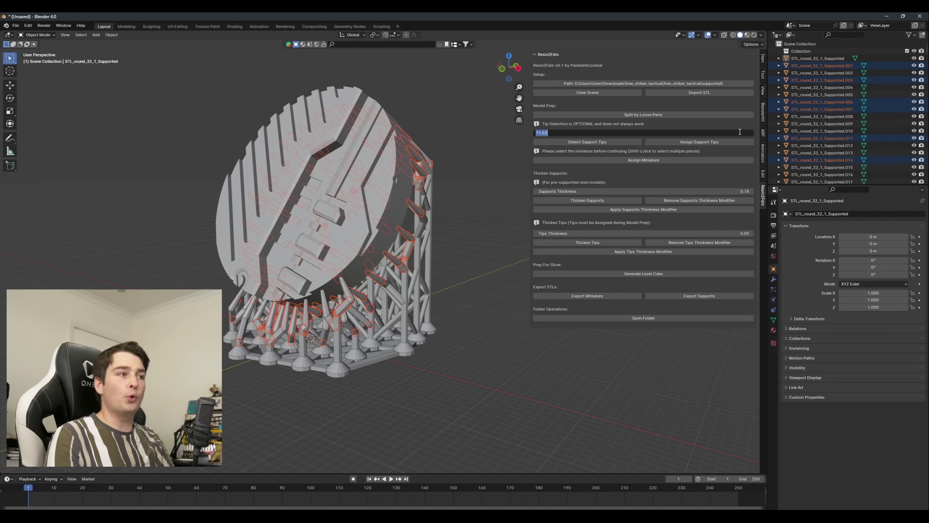
click(621, 143)
click(618, 132)
click(606, 142)
click(607, 133)
text(20)
click(606, 142)
middle_drag(492, 214, 505, 322)
Step: Assign the detected tips to SUPPORT_TIPS and the disc to MINIATURE
click(688, 146)
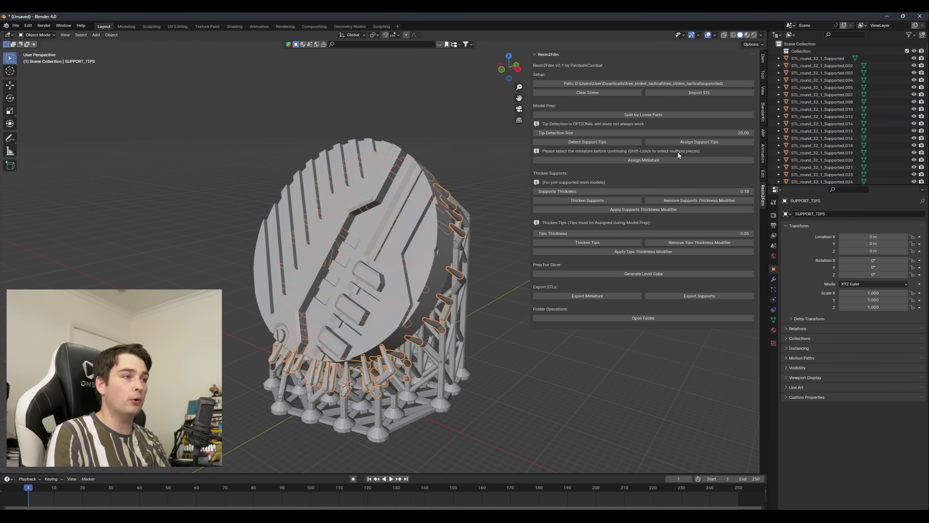
click(403, 250)
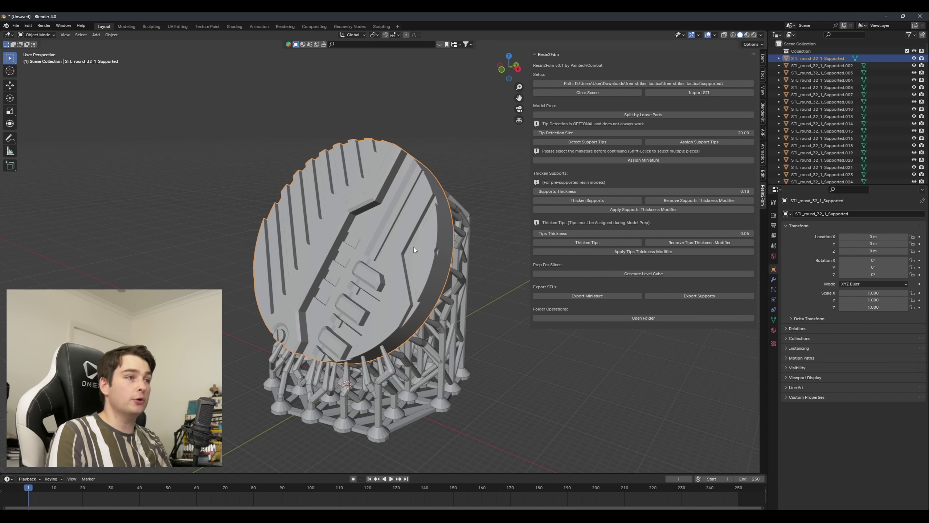
click(607, 162)
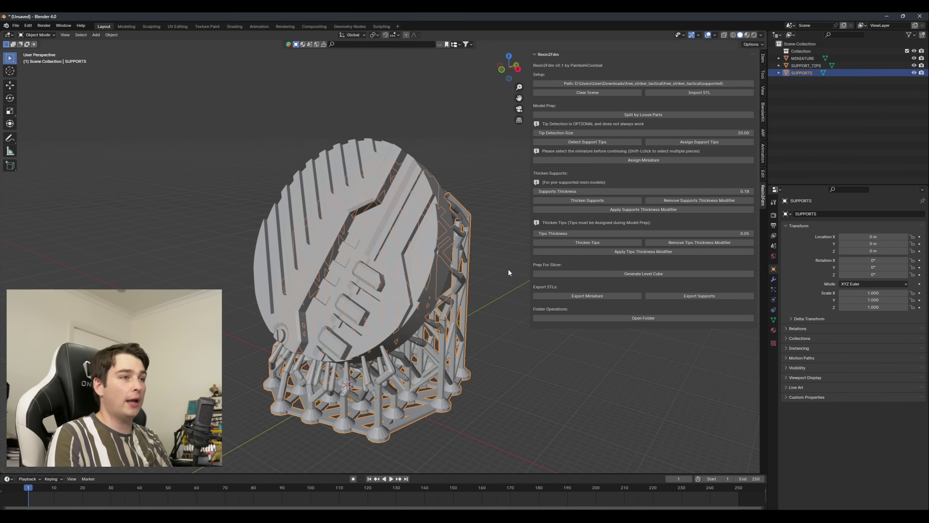
click(786, 129)
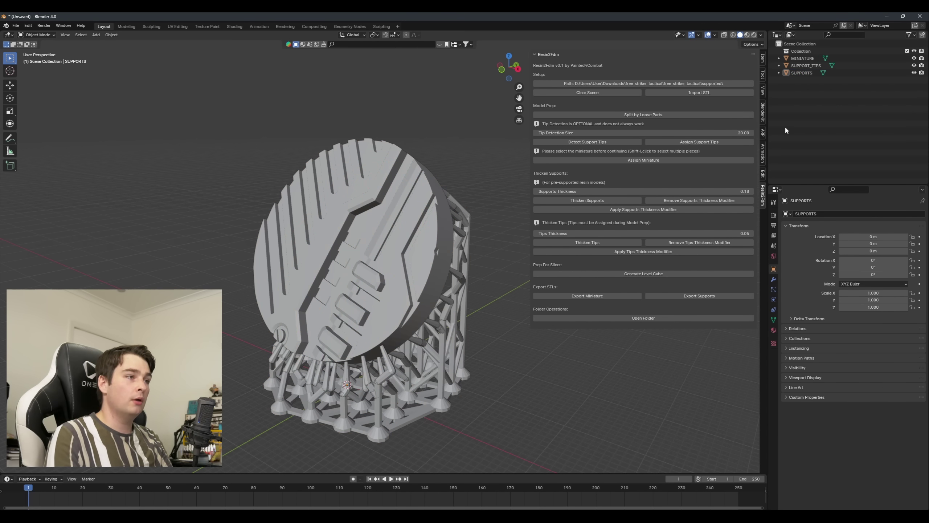
Step: Thicken the SUPPORTS object
middle_drag(503, 402, 486, 394)
scroll(485, 393, up, 1)
click(621, 200)
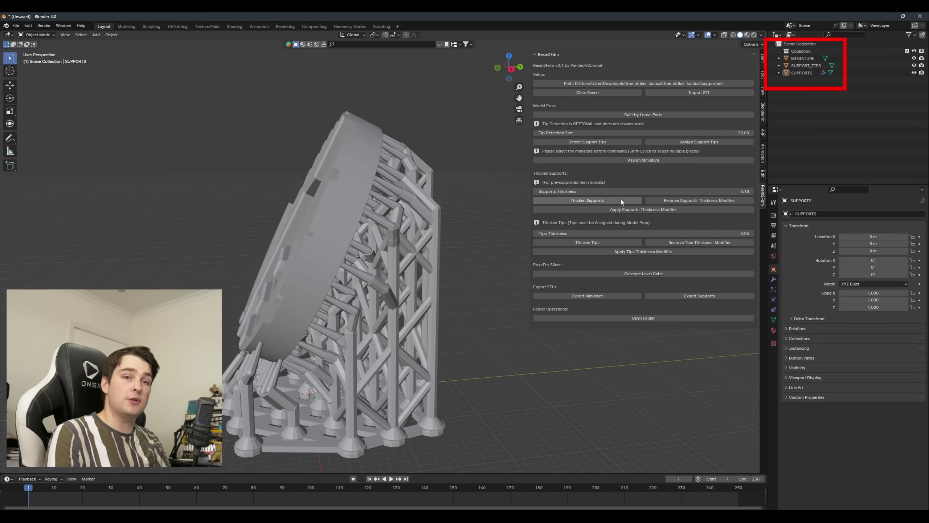
Step: Remove the supports' thickening and raise the Supports Thickness to 0.20
click(679, 201)
click(753, 192)
click(752, 191)
scroll(409, 251, up, 4)
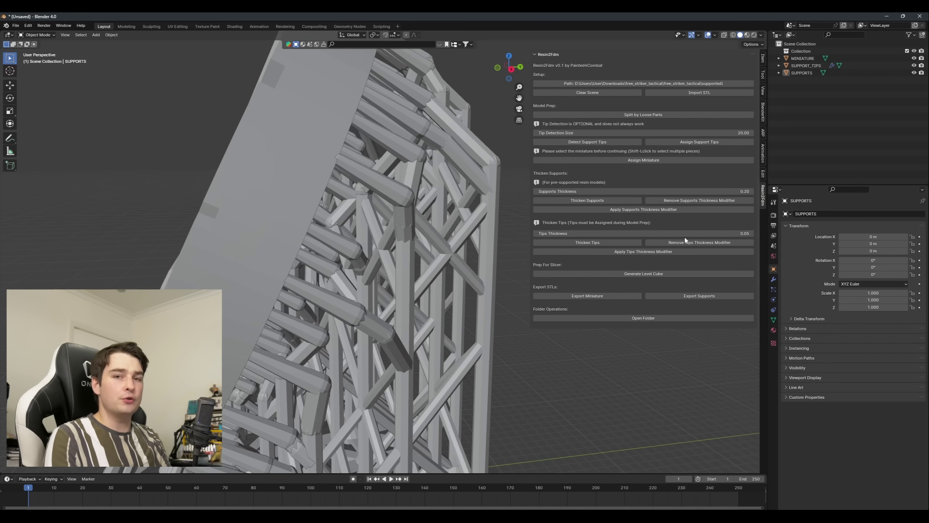
Step: Thicken the support tips, comparing with and without the thickening
click(686, 241)
click(617, 242)
click(662, 242)
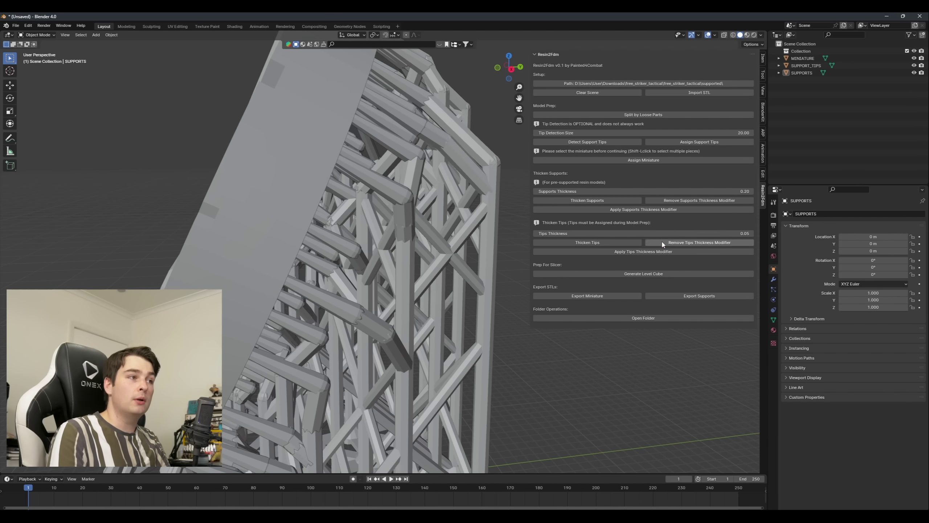
click(613, 243)
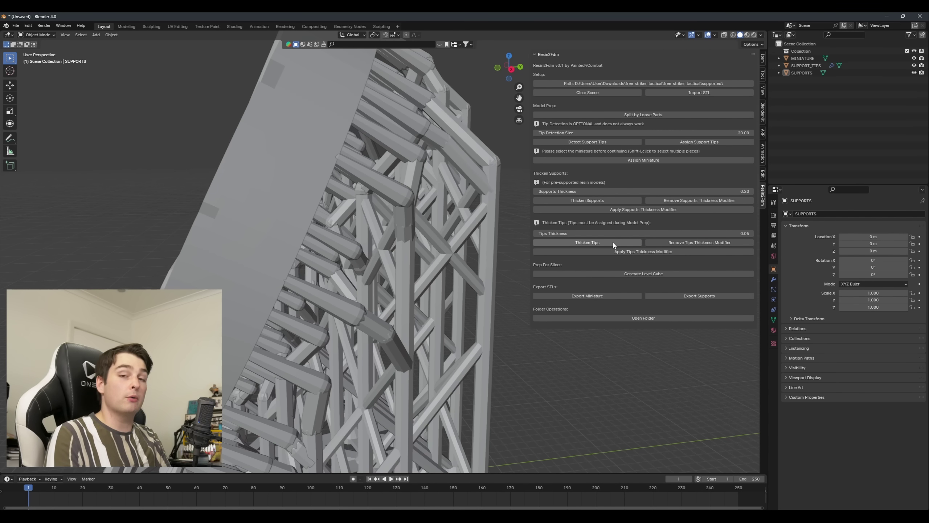
Step: Thicken the supports at 0.20, comparing before and after
click(616, 203)
click(649, 202)
click(618, 203)
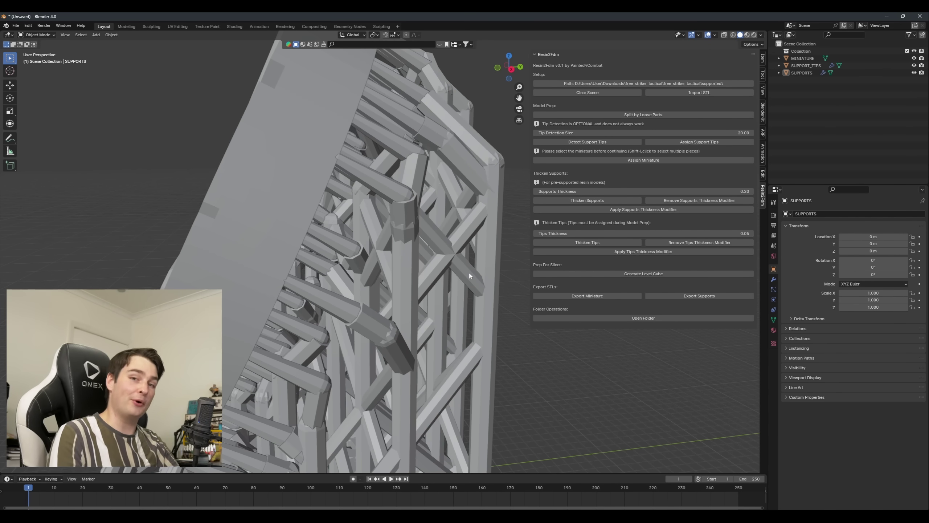
middle_drag(517, 270, 452, 274)
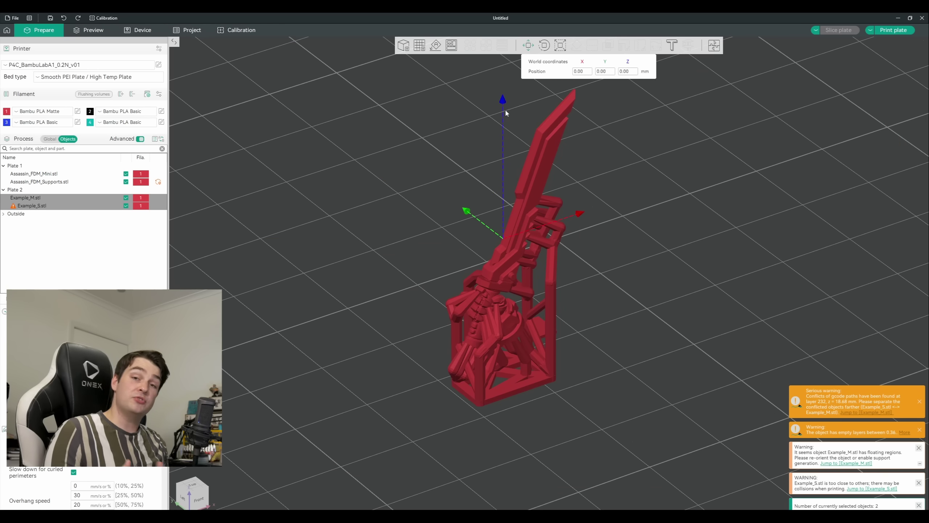
drag(505, 101, 509, 108)
click(722, 162)
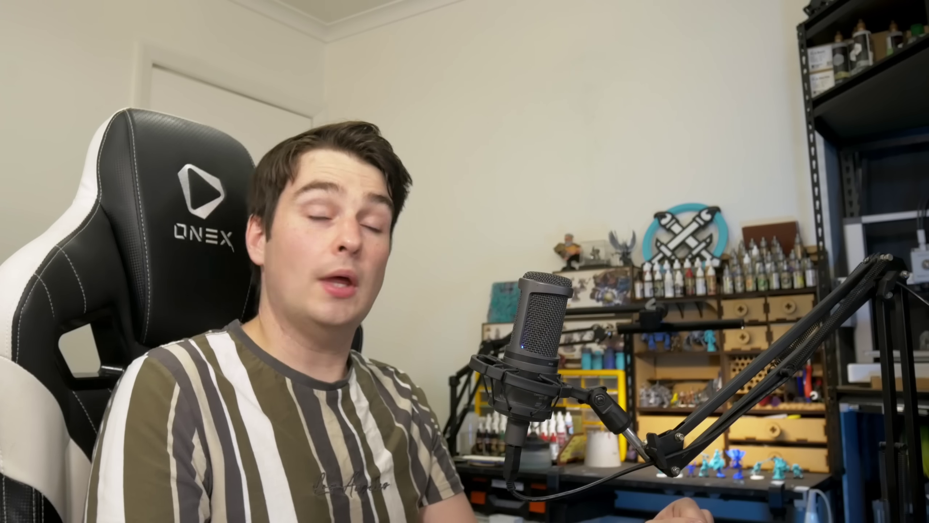